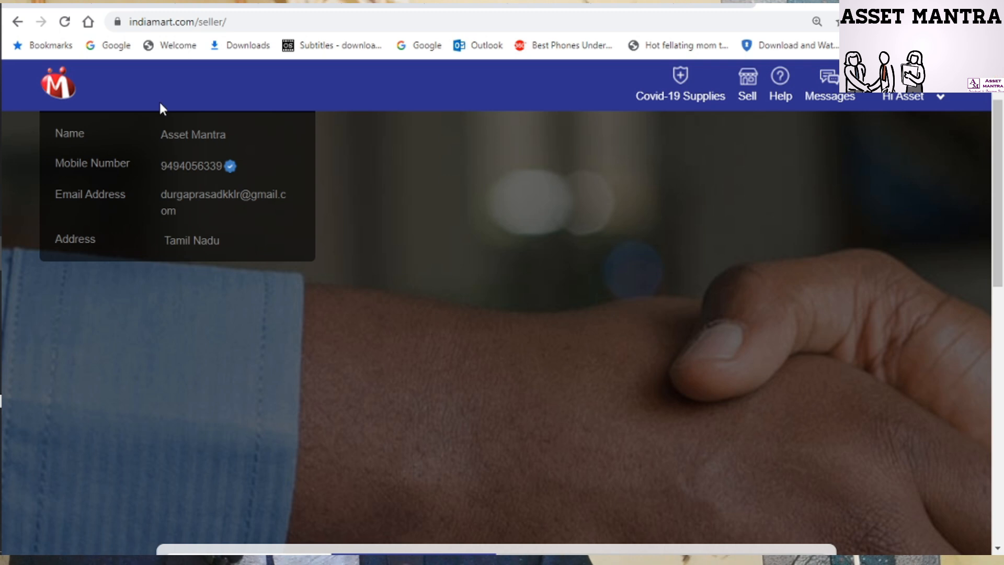
# Try to submit the business details with "Asset Mantra" as the company name and e-mail verification postponed.
pyautogui.scroll(-4, 436, 294)
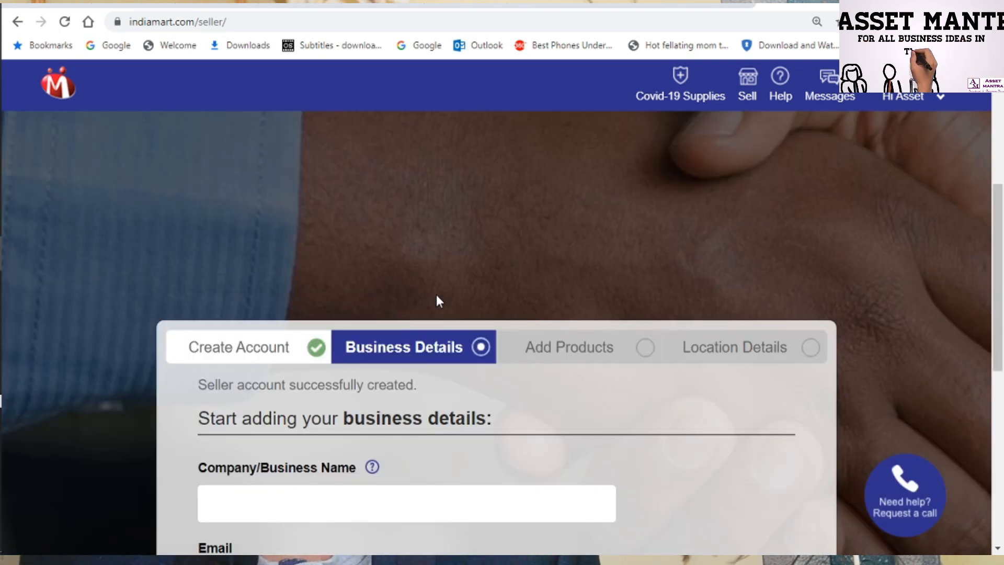
pyautogui.scroll(-3, 436, 294)
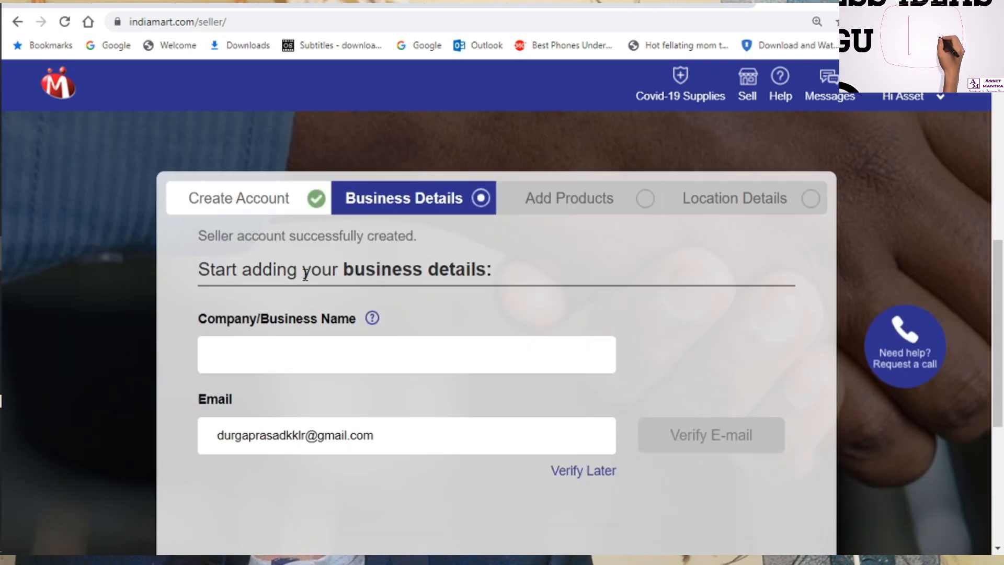
pyautogui.click(302, 354)
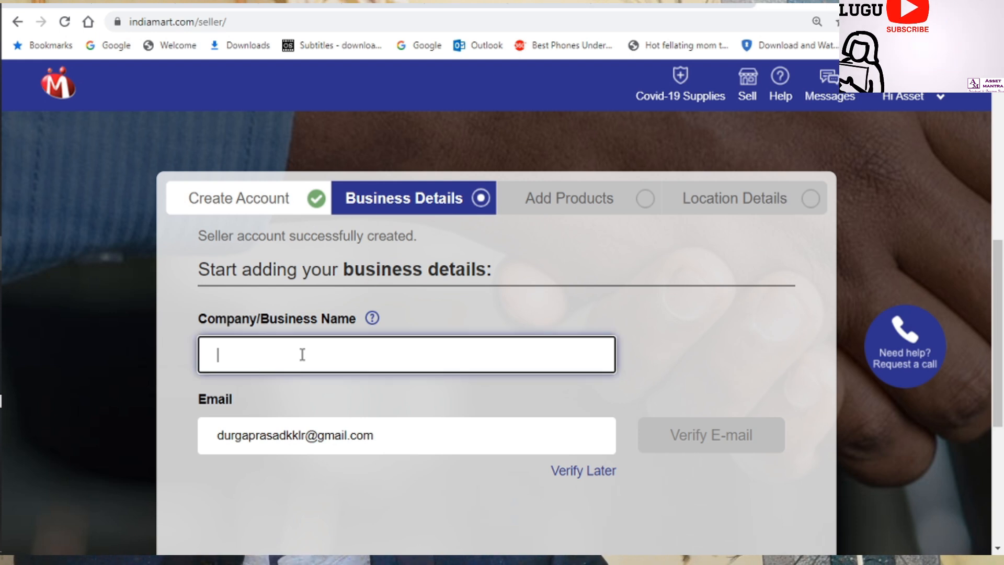
pyautogui.write('Asset Mantra')
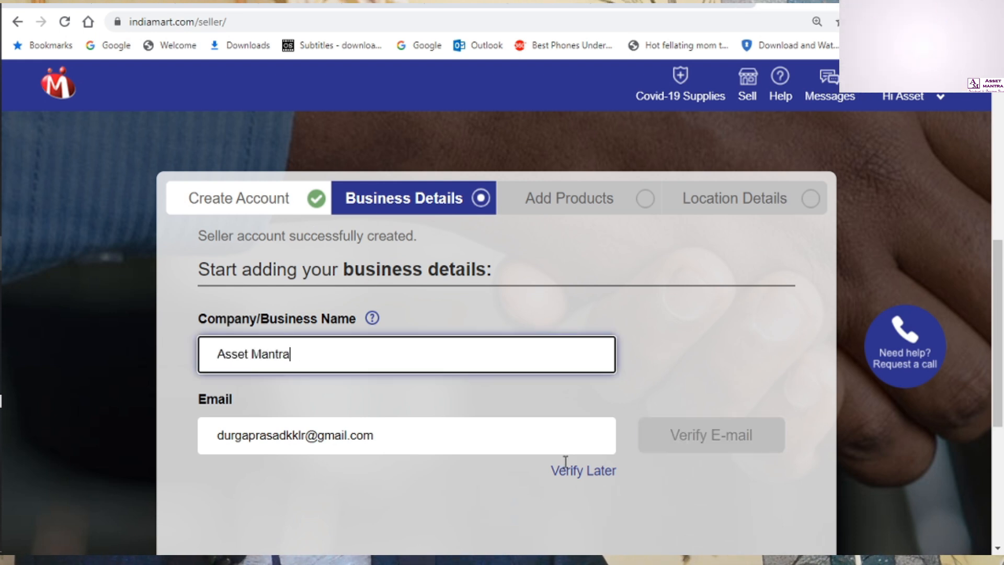
pyautogui.scroll(-3, 577, 339)
pyautogui.click(571, 338)
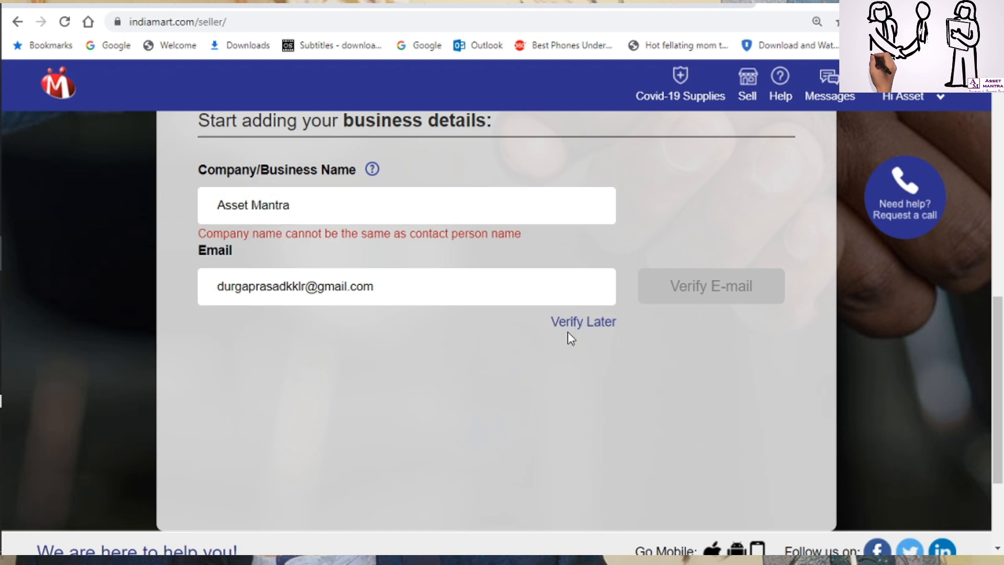
# Replace the company name with "Asset Mantra Company" and submit the business details, postponing e-mail verification.
pyautogui.scroll(3, 504, 359)
pyautogui.moveTo(304, 354); pyautogui.dragTo(165, 350)
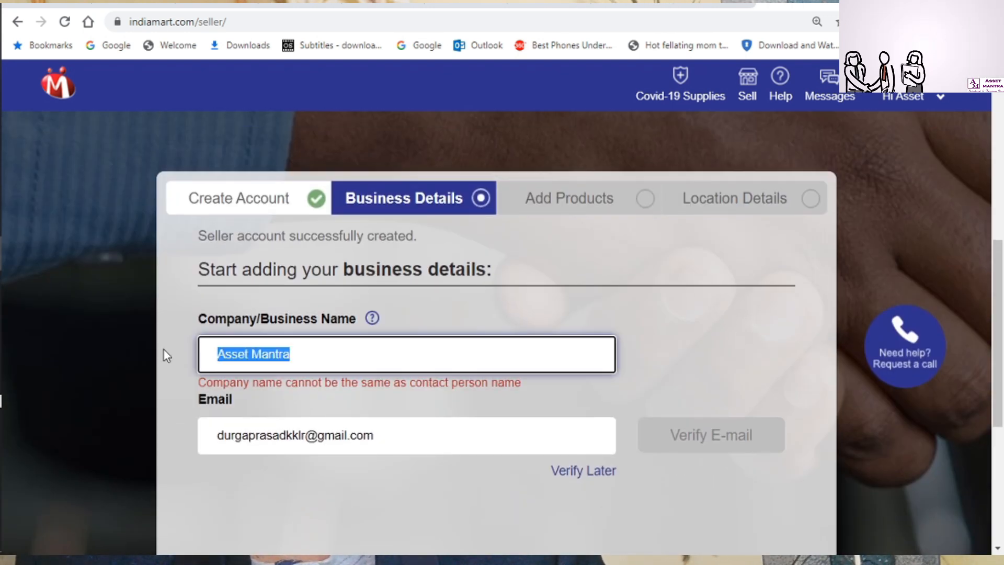
pyautogui.press('BackSpace')
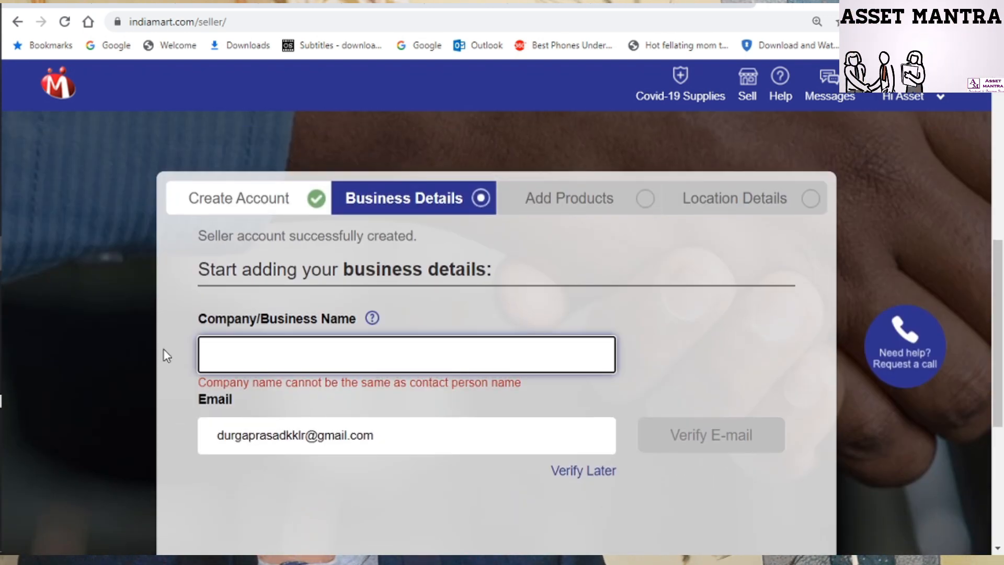
pyautogui.write('Asset Mantra ')
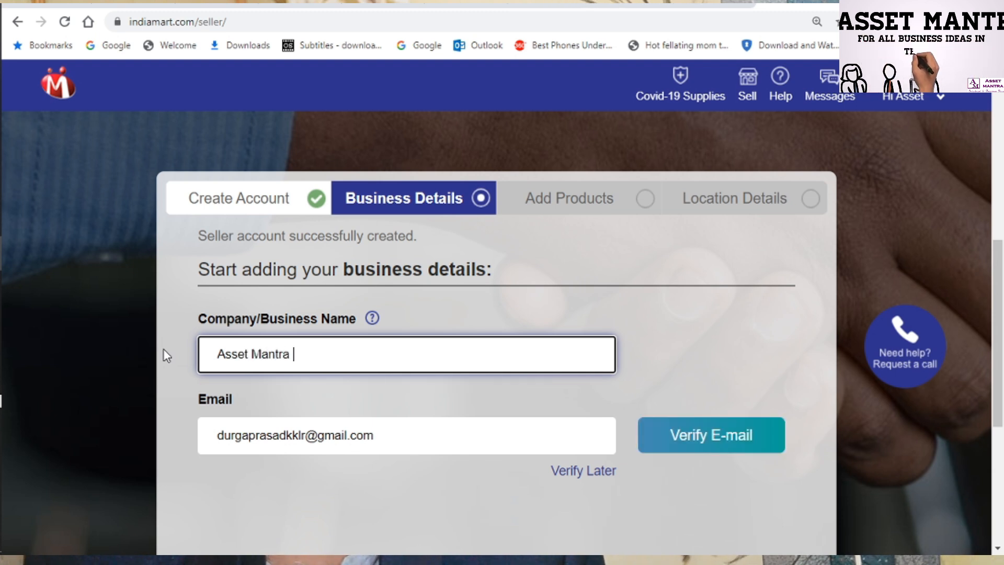
pyautogui.write('Company')
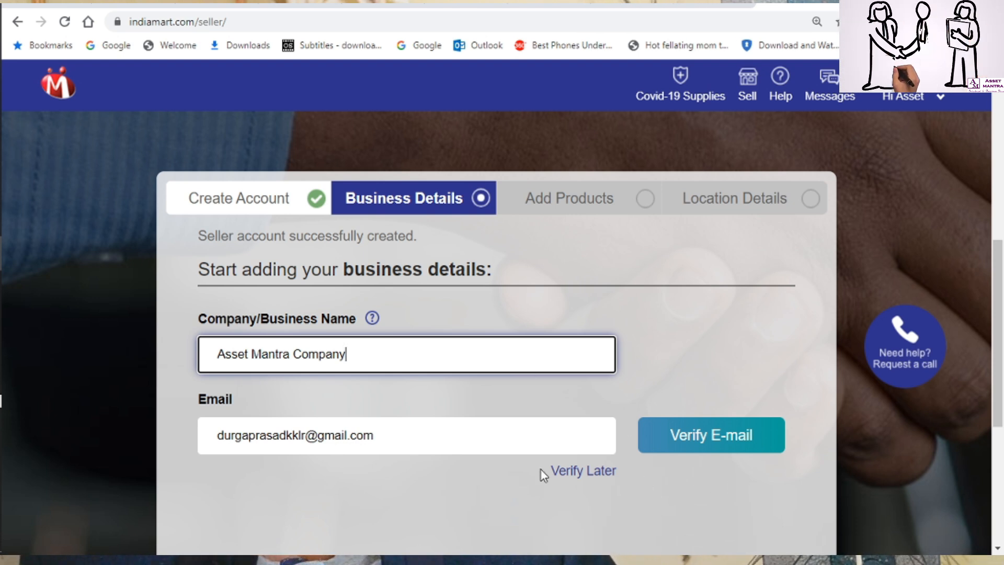
pyautogui.click(573, 472)
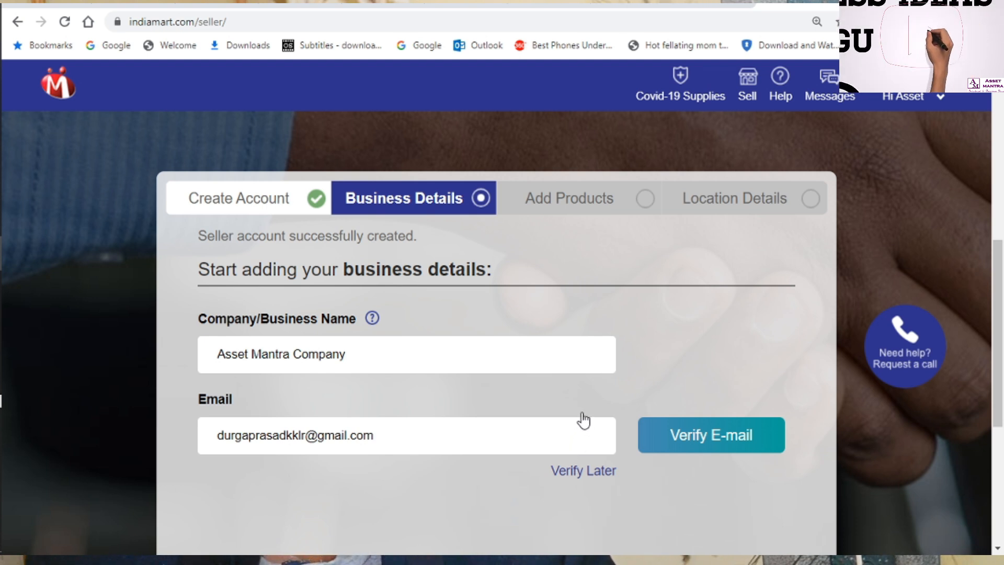
# Upload the nuts-68483 image for the first product and nuts-appetizer-natural-crisps-52521 for the second product.
pyautogui.scroll(-1, 587, 406)
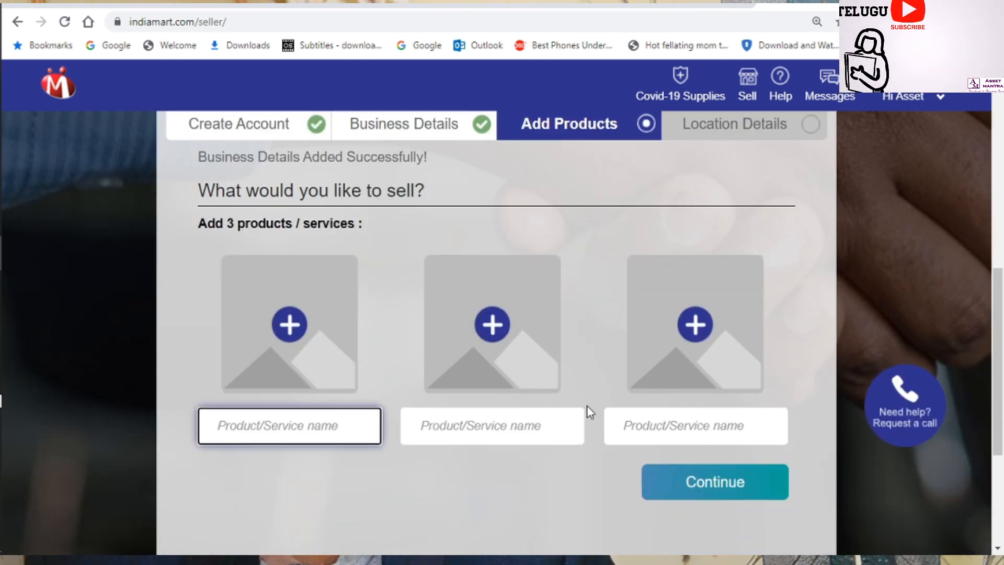
pyautogui.scroll(-1, 586, 406)
pyautogui.scroll(2, 350, 314)
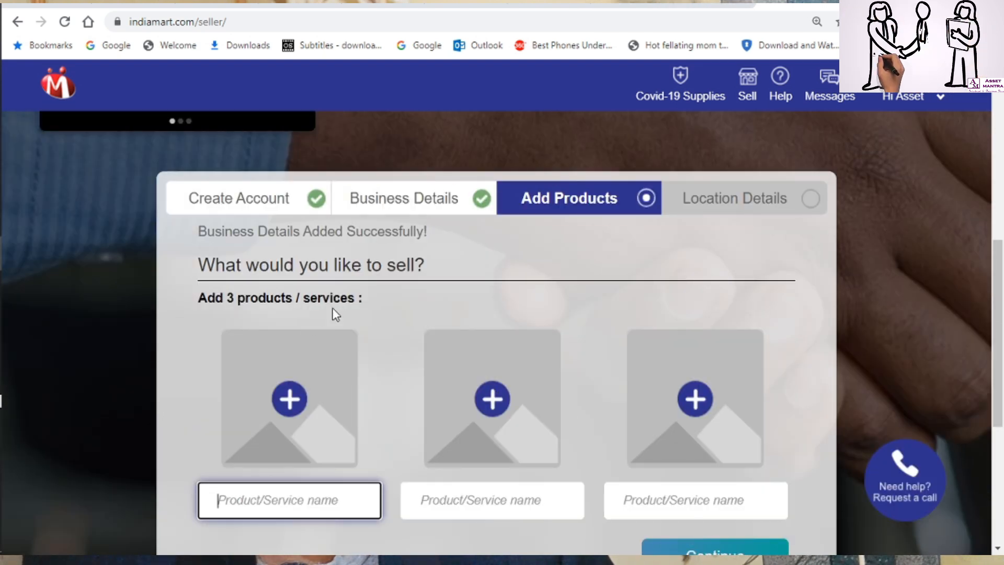
pyautogui.click(286, 321)
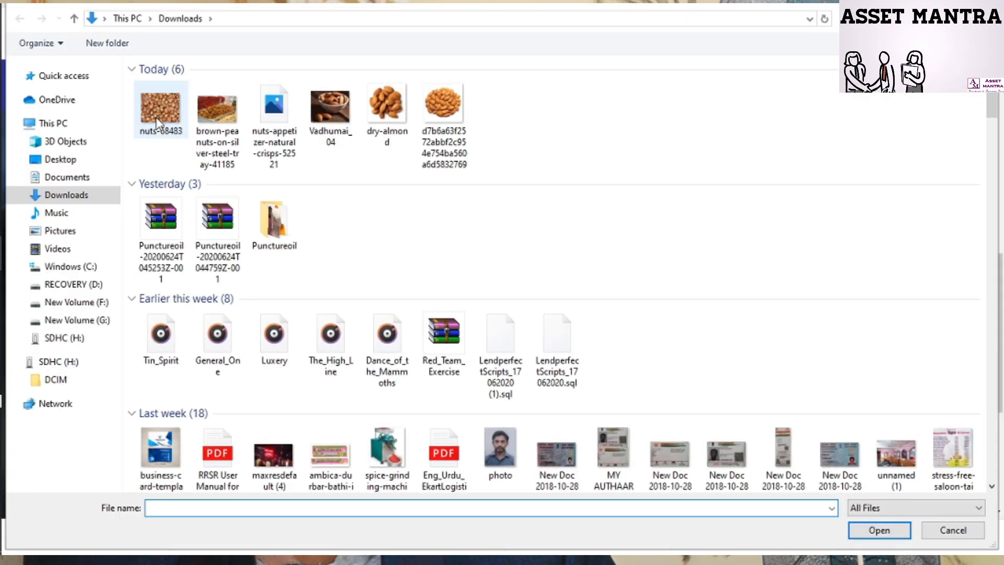
pyautogui.doubleClick(159, 110)
pyautogui.click(470, 321)
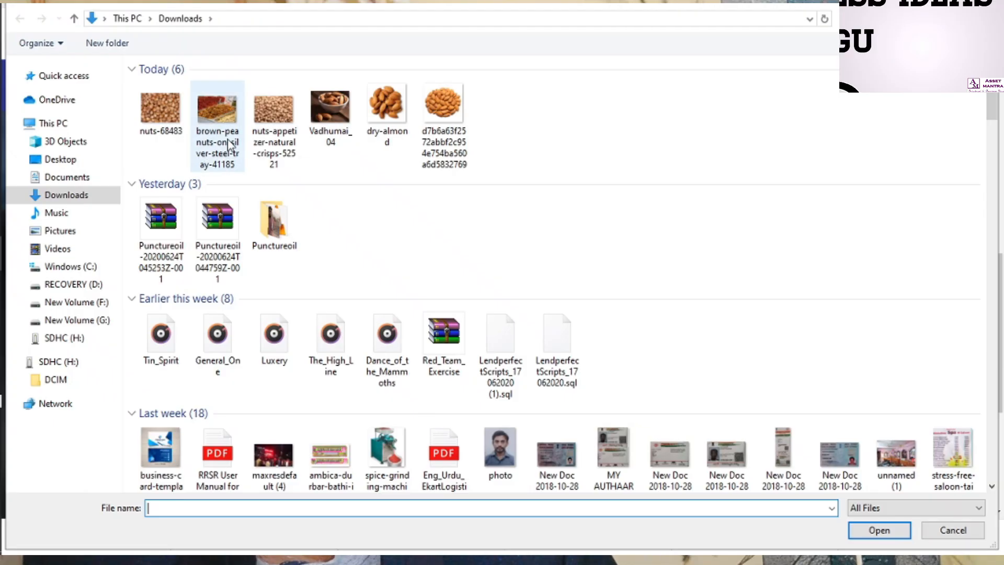
pyautogui.click(273, 109)
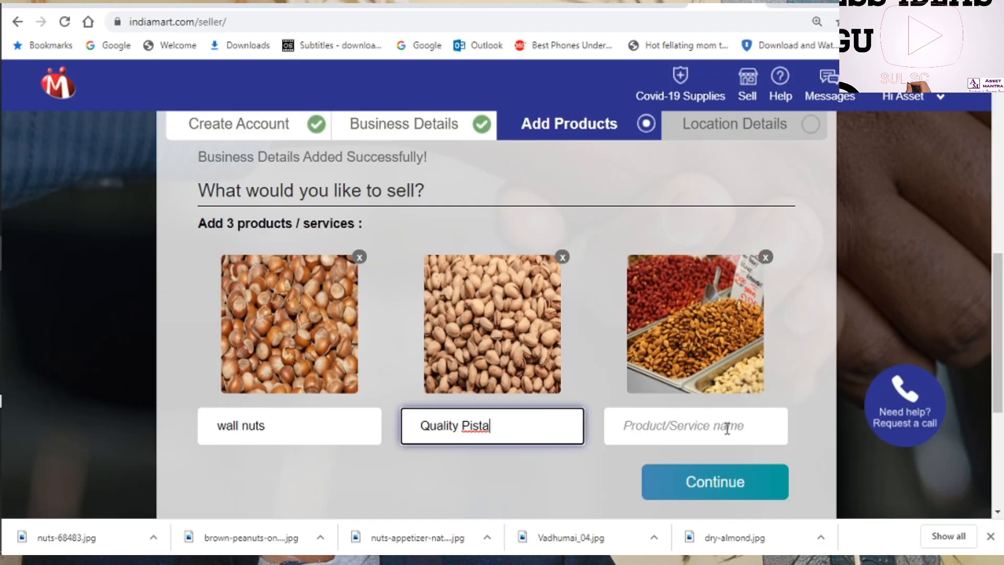
# Name the third product "Quality grade badham" and submit the three products.
pyautogui.click(726, 427)
pyautogui.write('Quality grade badham')
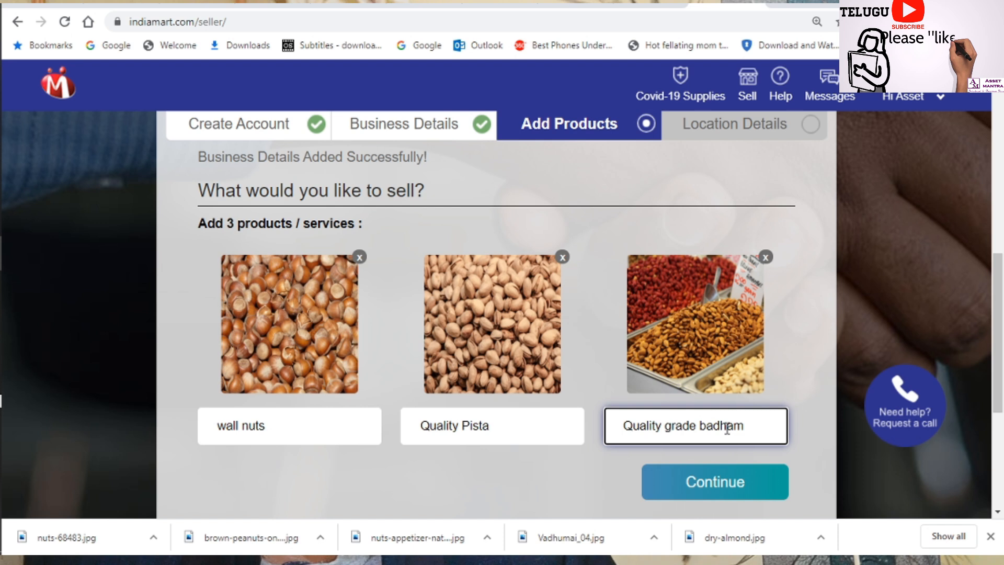
pyautogui.scroll(-4, 727, 427)
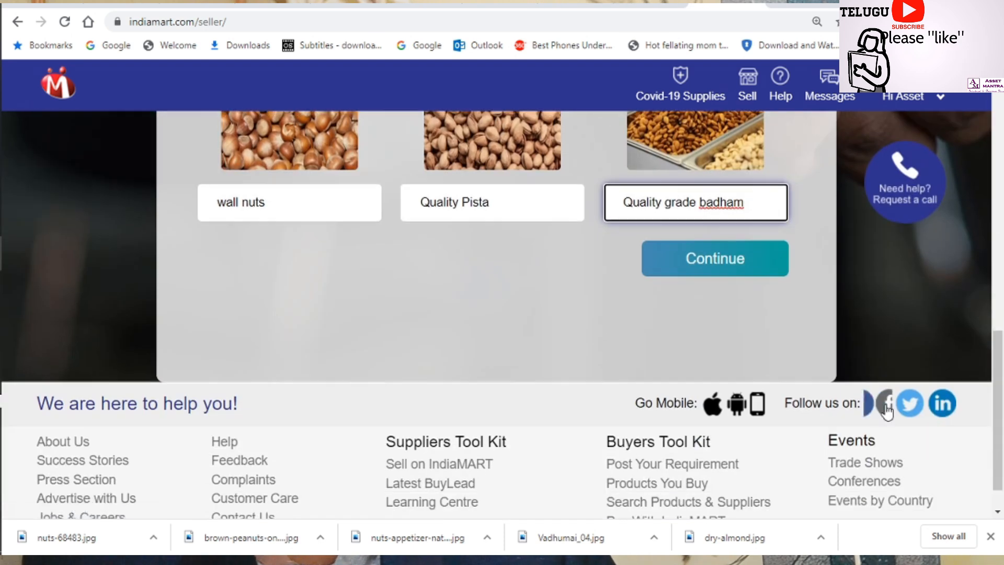
pyautogui.scroll(3, 817, 369)
pyautogui.click(732, 405)
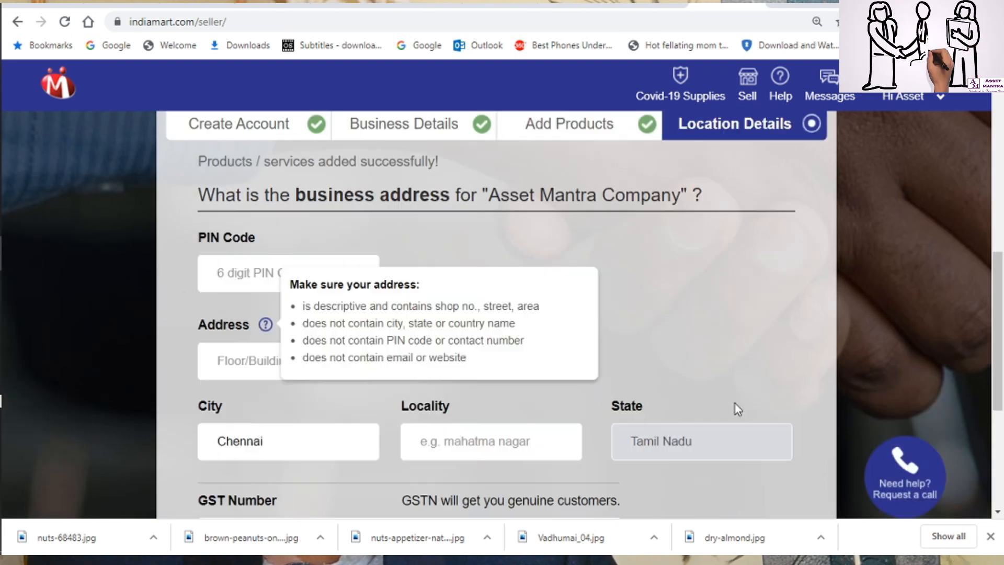
# Fill in the business location with its postal code, street address and locality.
pyautogui.click(330, 44)
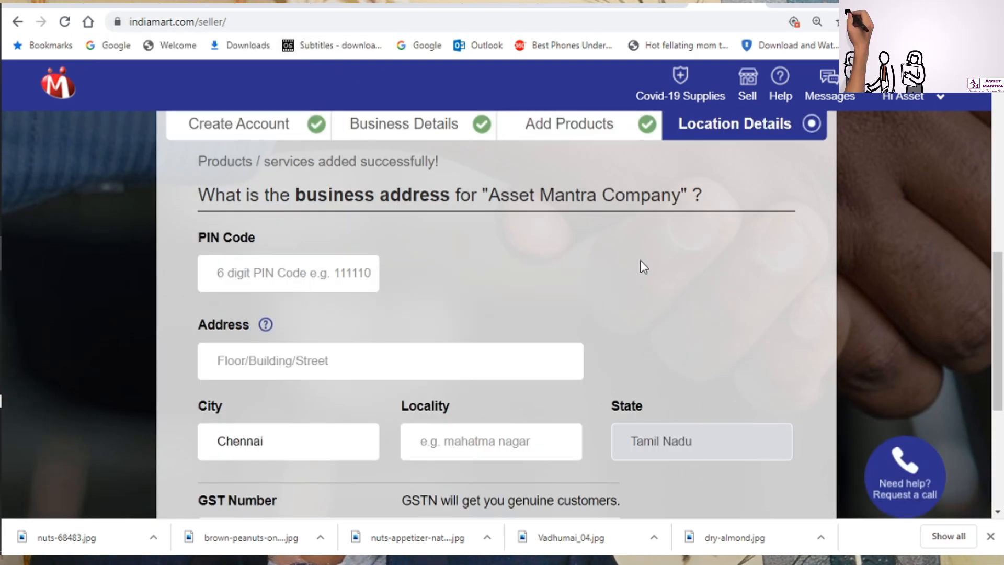
pyautogui.scroll(-2, 386, 253)
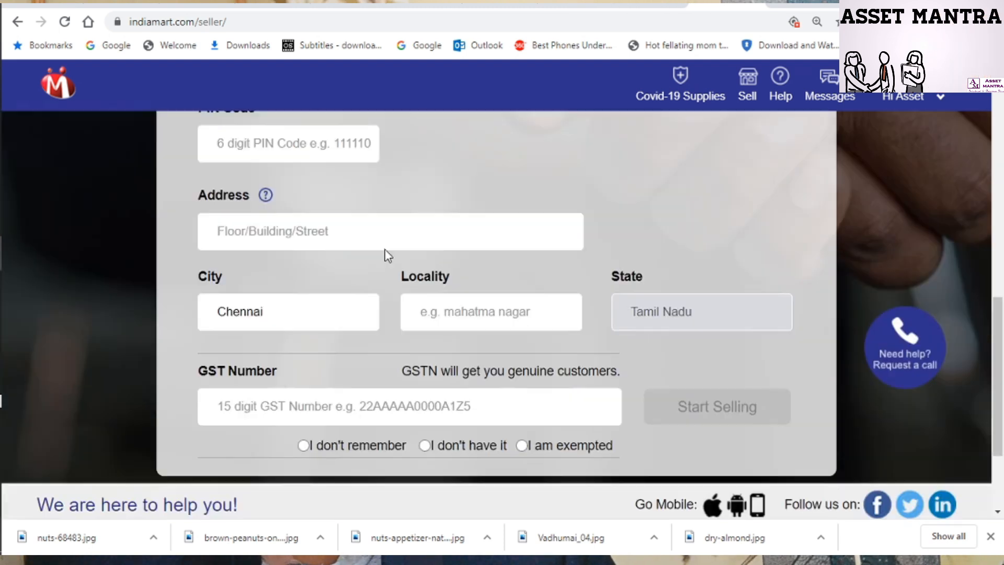
pyautogui.scroll(1, 387, 255)
pyautogui.scroll(2, 386, 254)
pyautogui.click(282, 269)
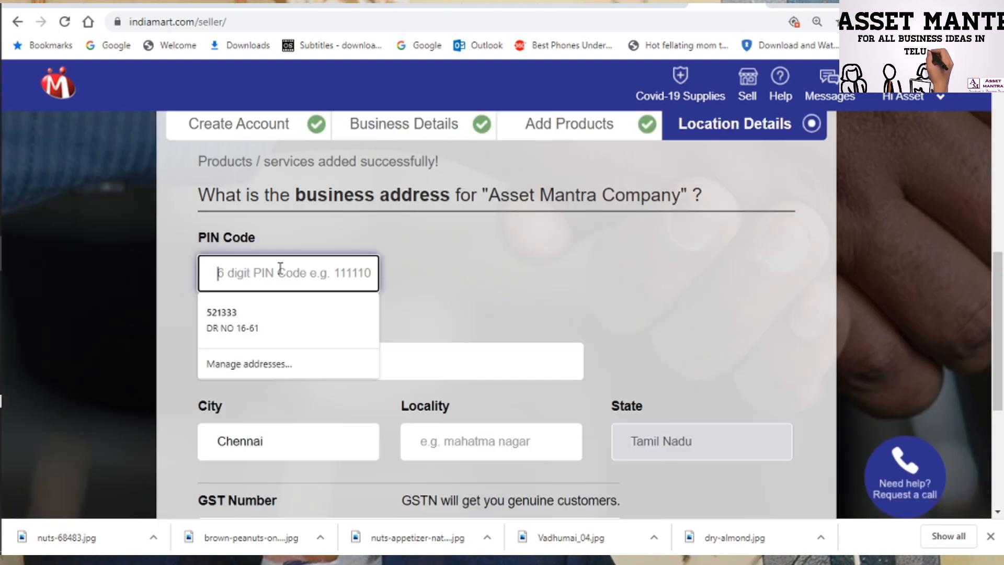
pyautogui.write('60')
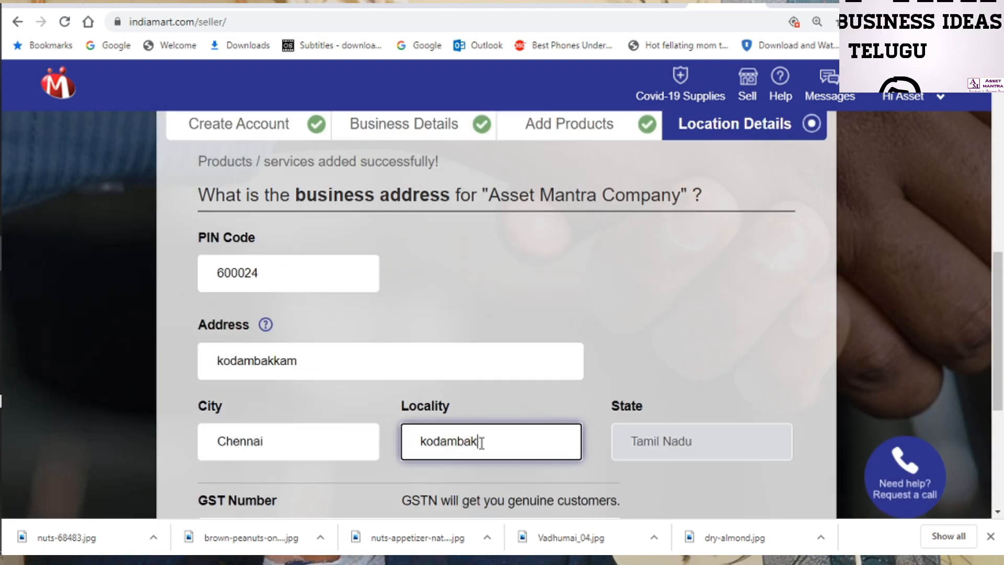
pyautogui.write('kam')
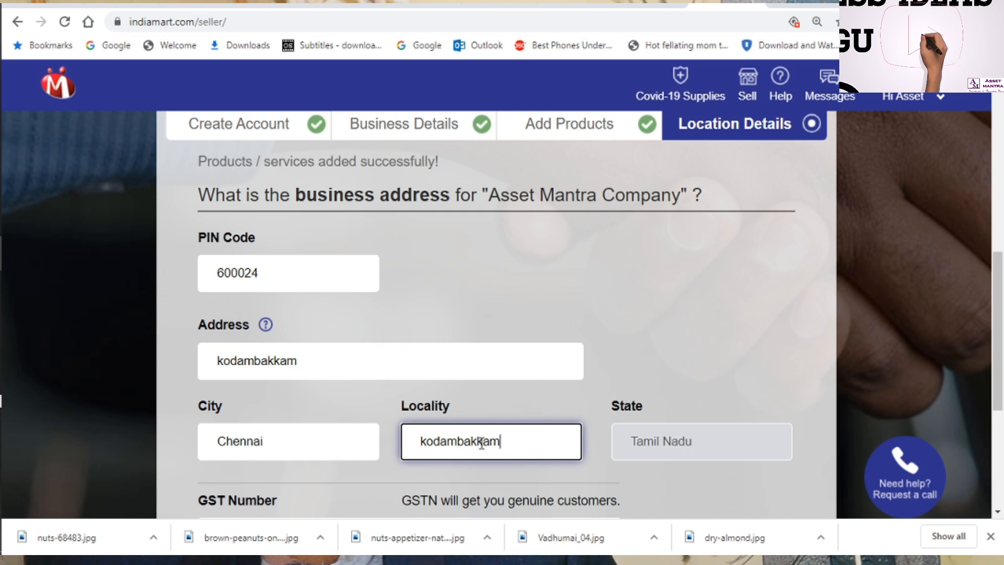
# Set the GST number status to "I don't have it" and submit the location details.
pyautogui.scroll(-3, 591, 445)
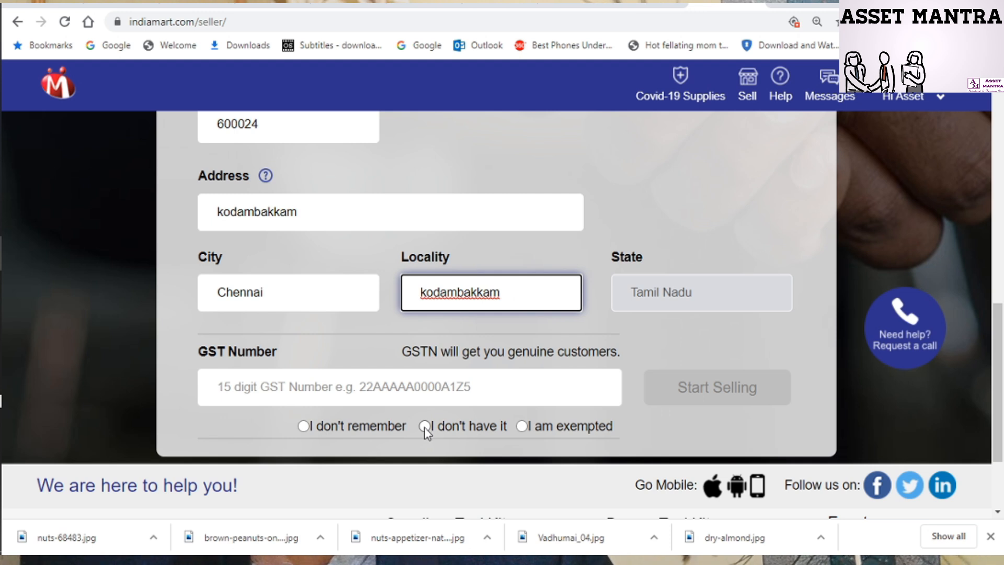
pyautogui.click(521, 426)
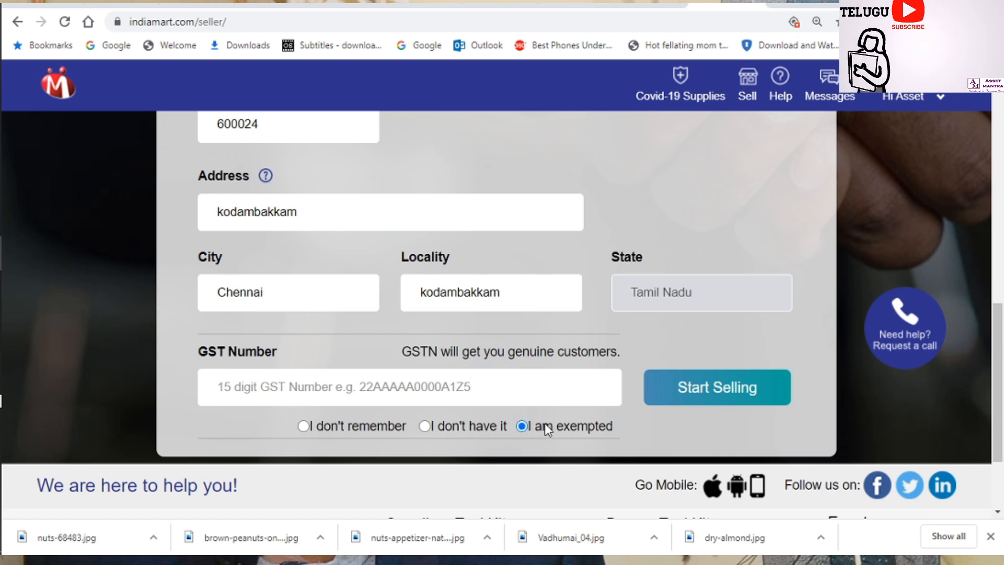
pyautogui.click(425, 425)
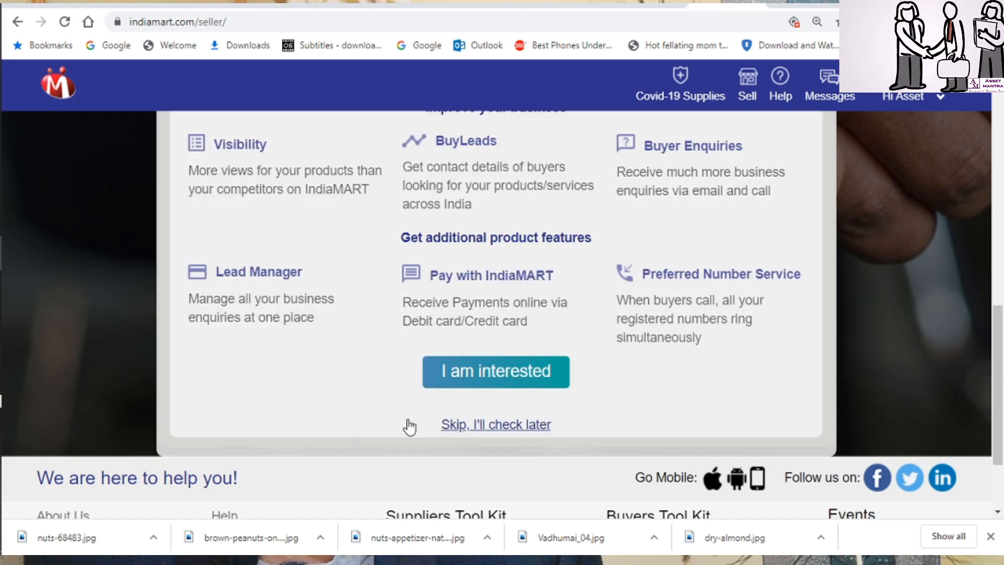
# Go to the product management page of the seller account and look through the listed products.
pyautogui.scroll(5, 418, 402)
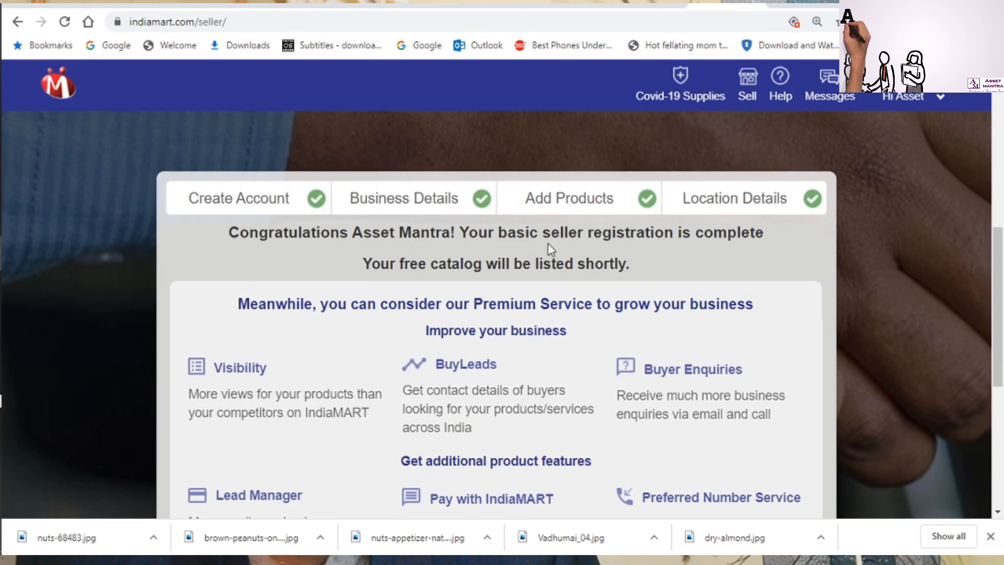
pyautogui.scroll(-1, 549, 322)
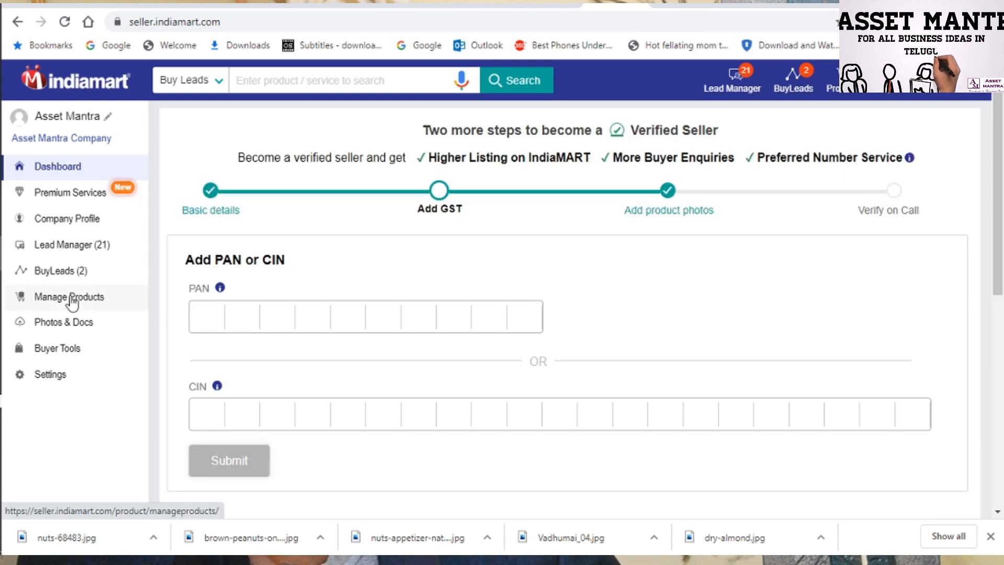
pyautogui.click(70, 301)
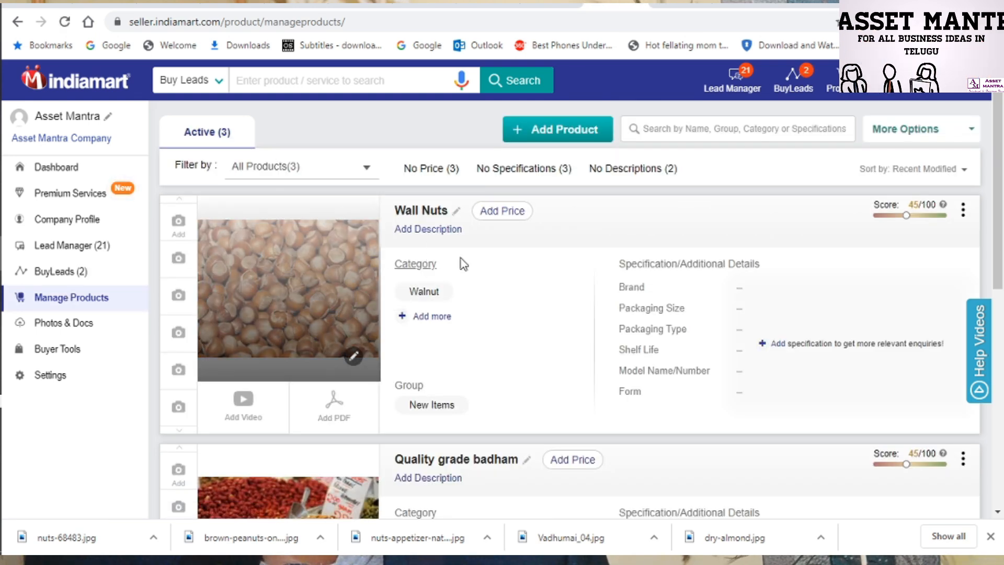
pyautogui.scroll(-9, 463, 264)
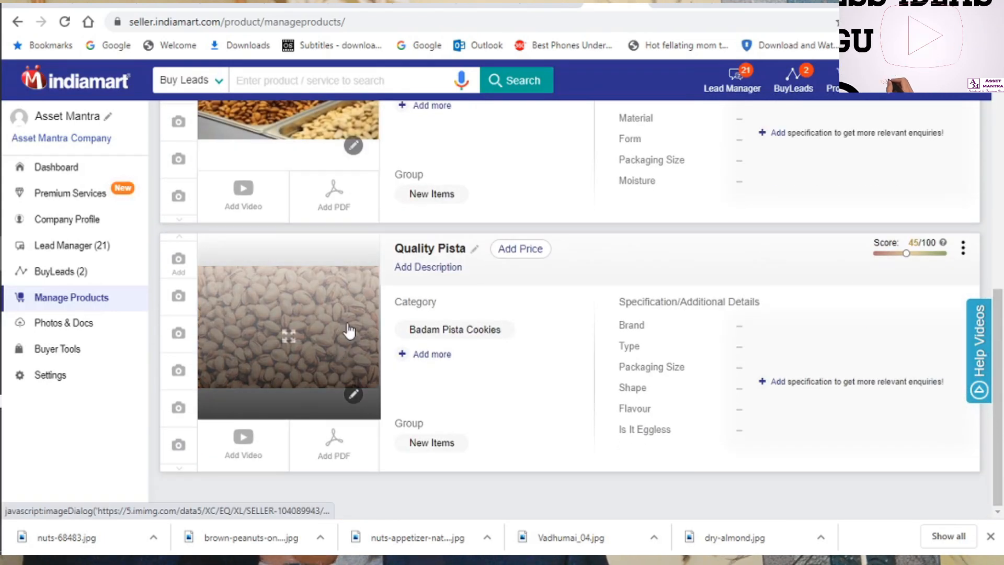
pyautogui.scroll(2, 549, 224)
pyautogui.scroll(5, 560, 253)
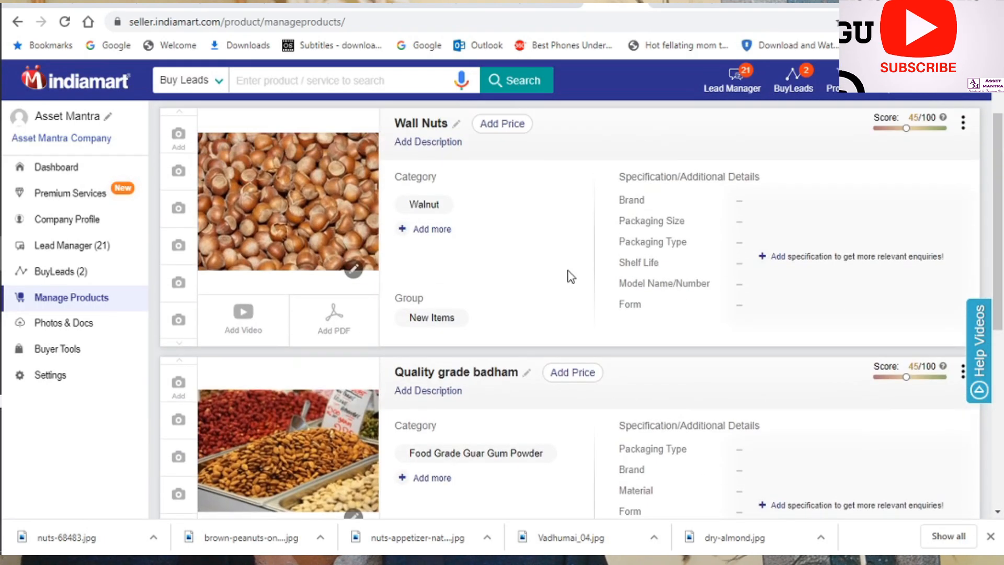
# Search the categories for "dry fruit" and add Dehydrated Fruits as another category of the Wall Nuts product.
pyautogui.click(425, 230)
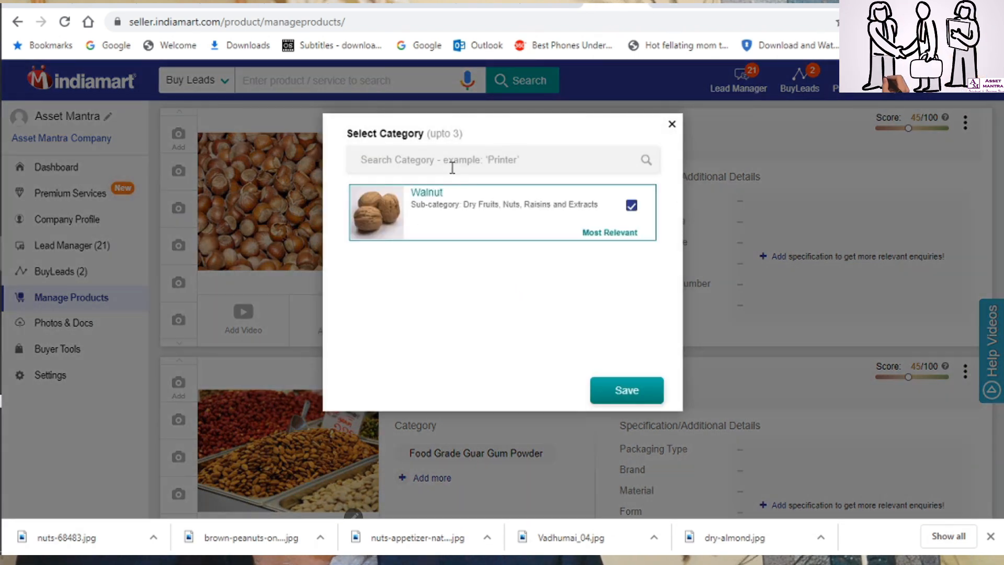
pyautogui.click(453, 167)
pyautogui.write('nu')
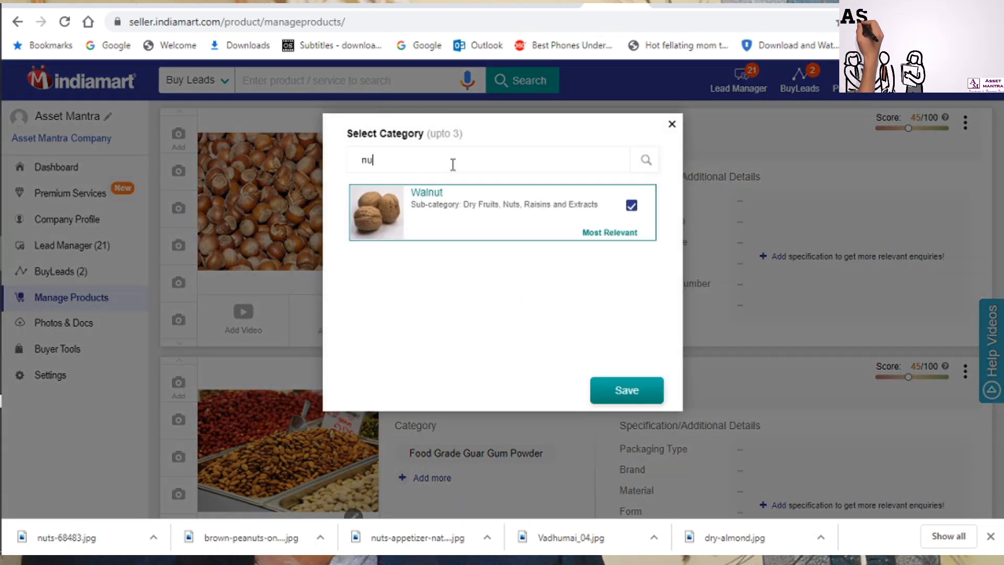
pyautogui.write('t')
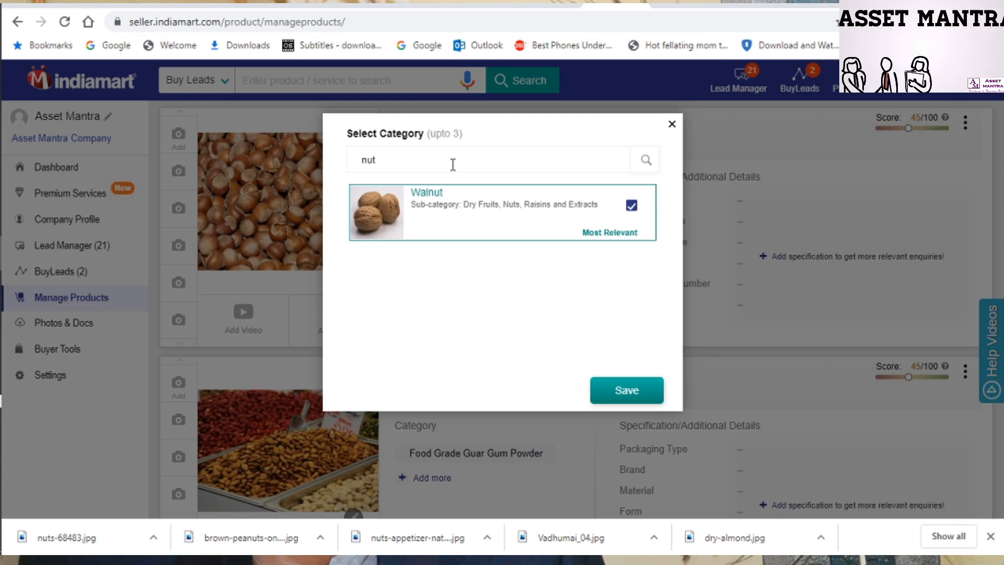
pyautogui.write('dr')
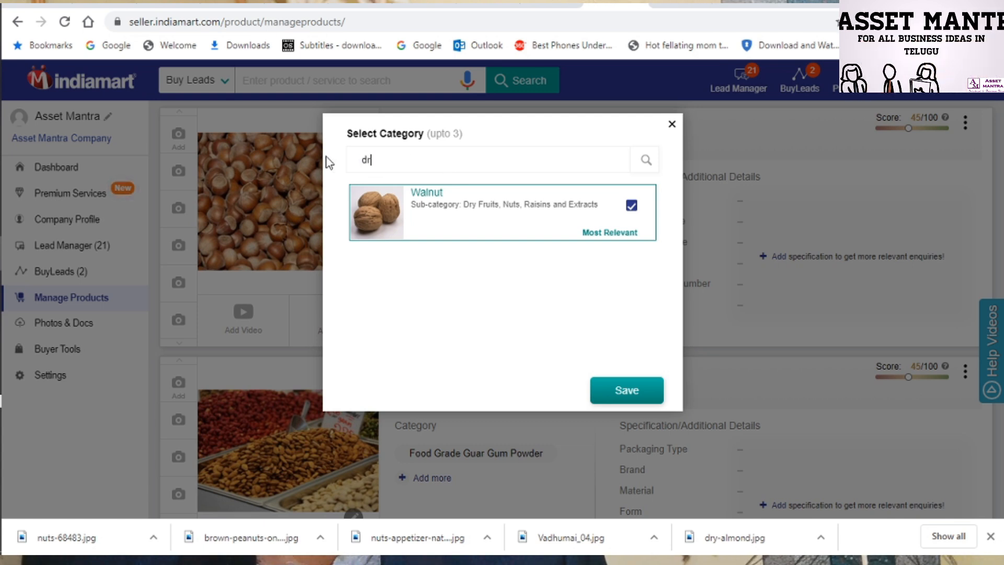
pyautogui.write('y fruit')
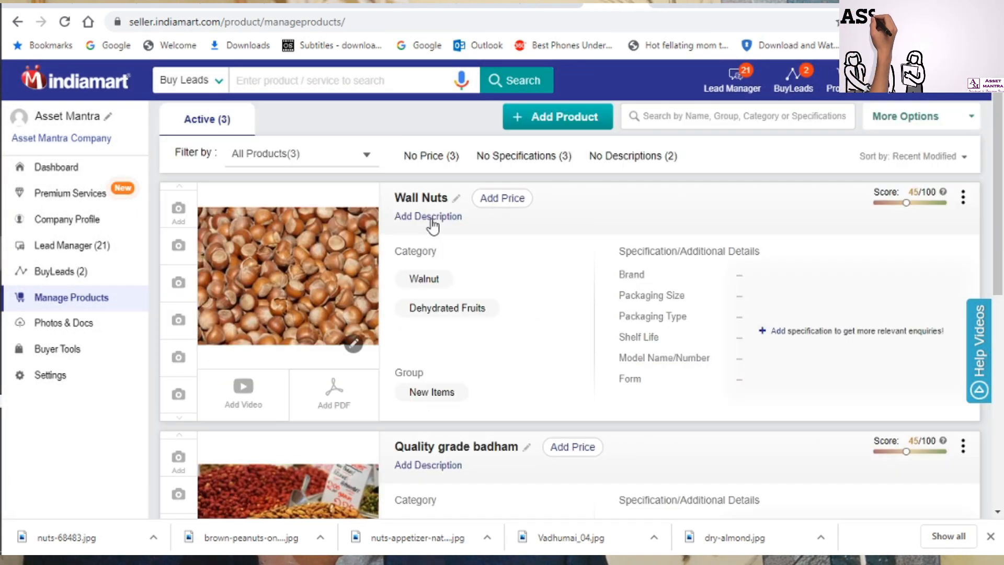
# Add the description "High quality nuts Available in Wholesale" to the Wall Nuts product and save it.
pyautogui.click(432, 226)
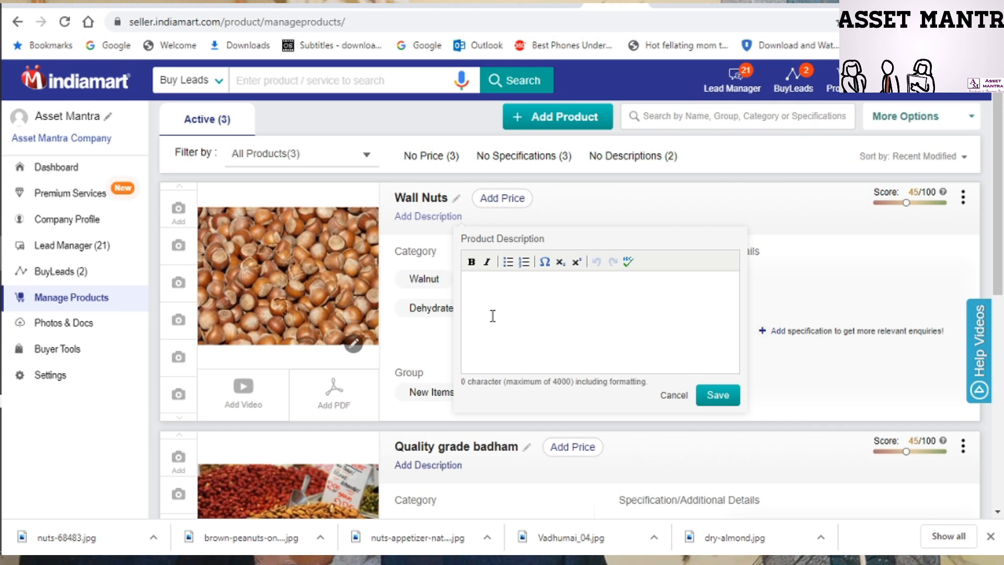
pyautogui.write('jHig')
pyautogui.press('BackSpace')
pyautogui.press('BackSpace')
pyautogui.press('BackSpace')
pyautogui.press('BackSpace')
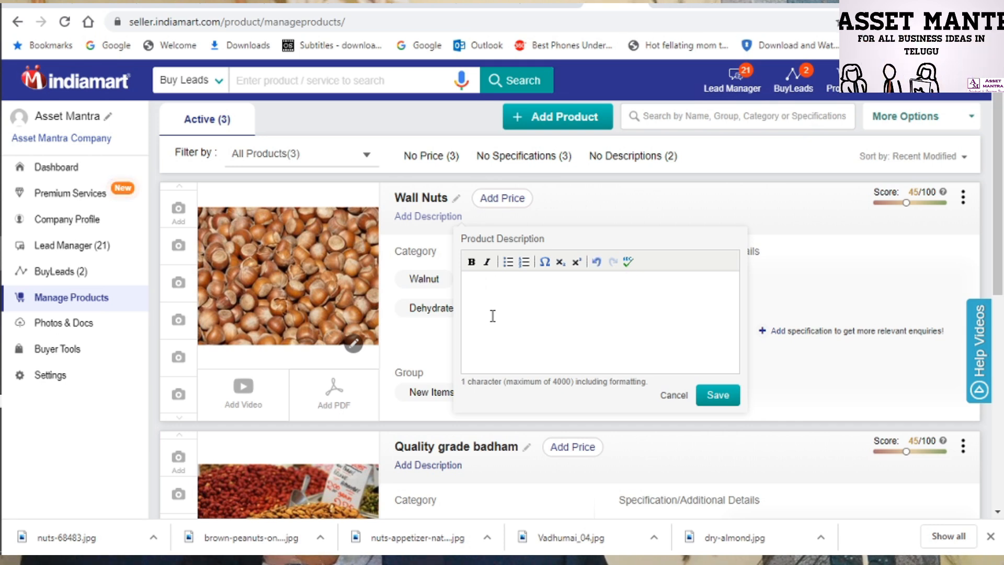
pyautogui.write('Hig ')
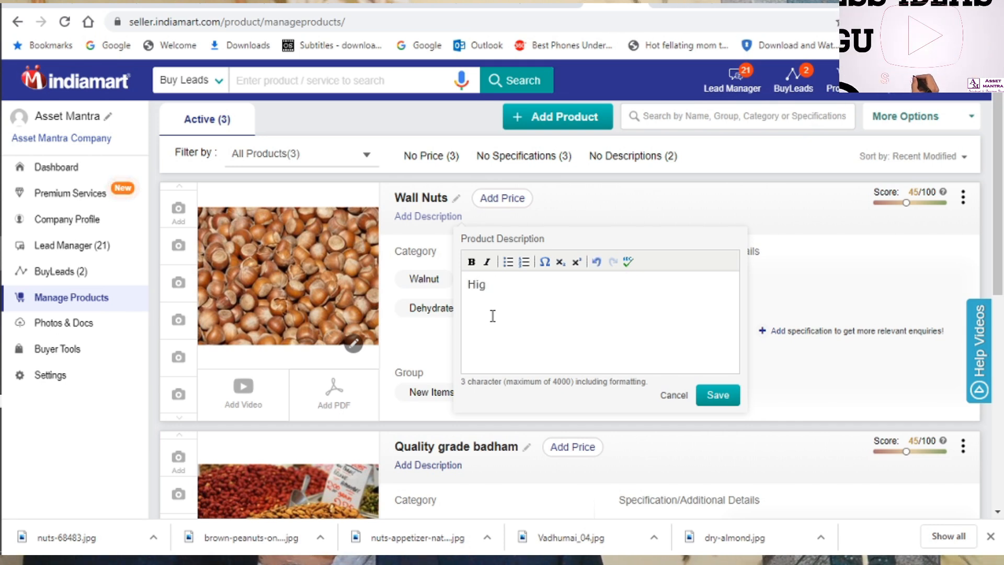
pyautogui.write('h quality')
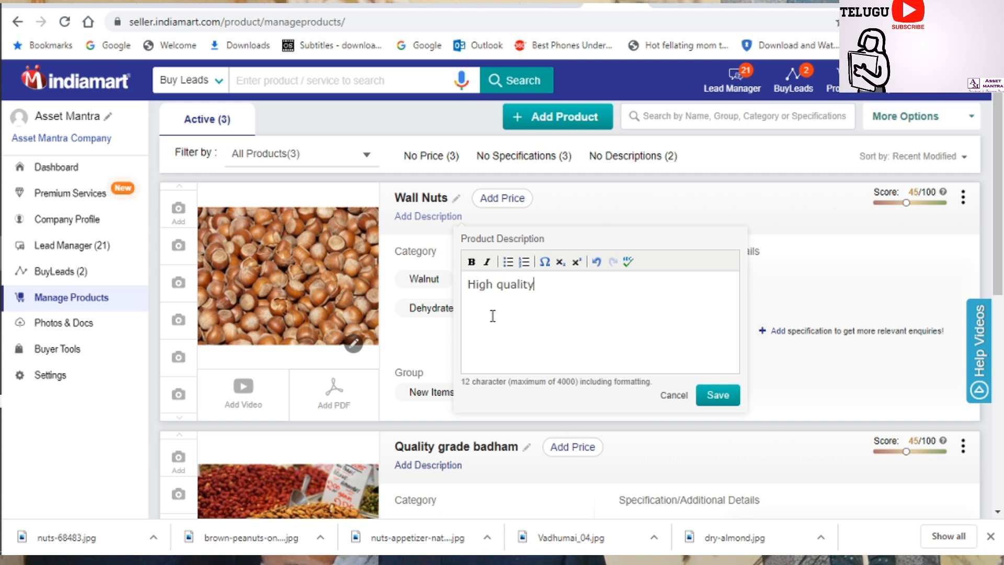
pyautogui.write(' nut')
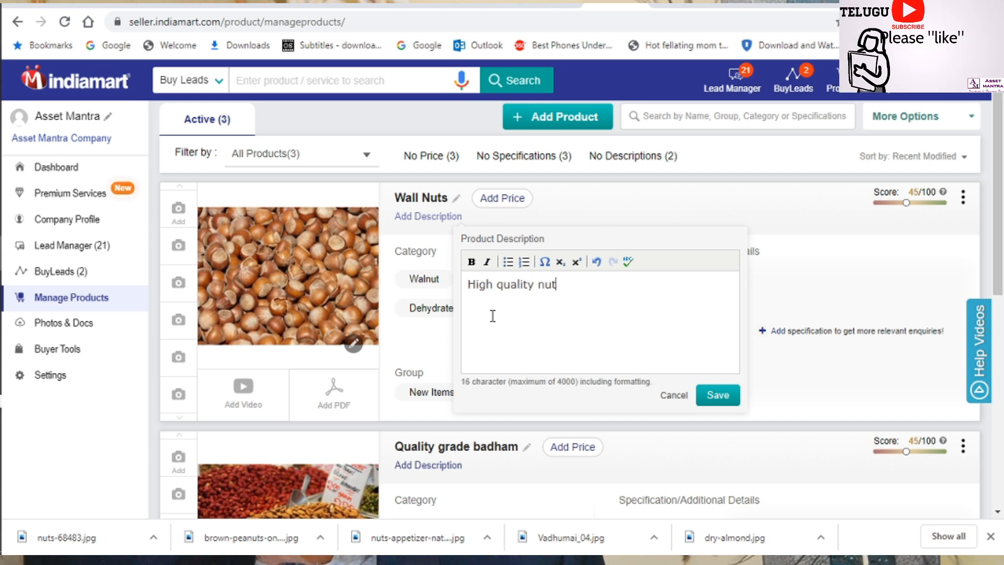
pyautogui.write('s Availab')
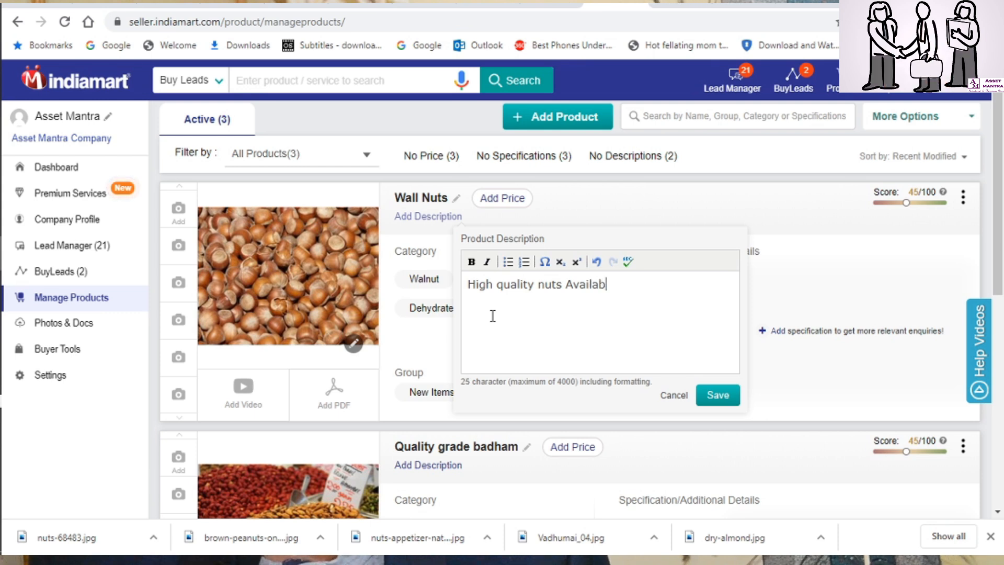
pyautogui.write('le in Who')
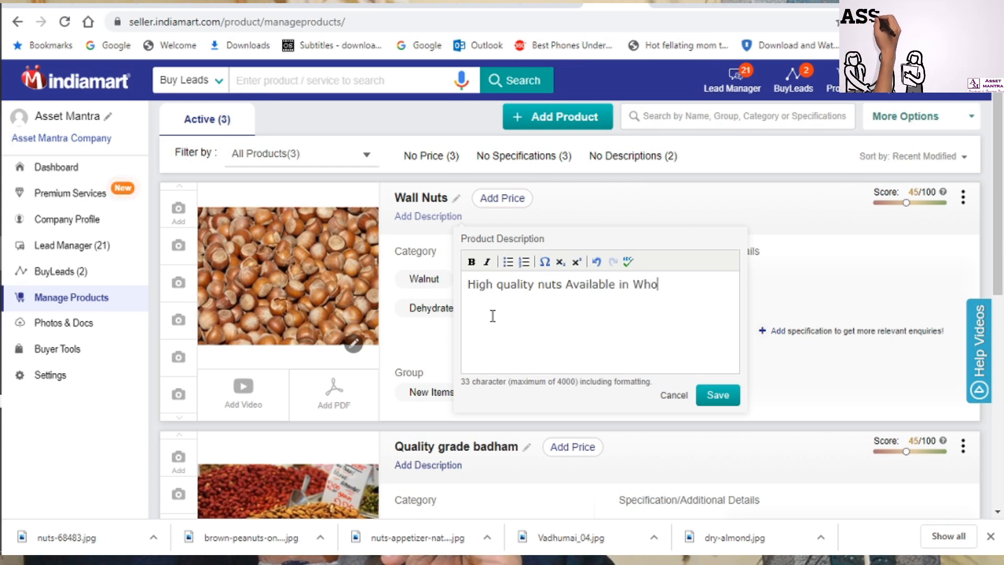
pyautogui.write('lesale')
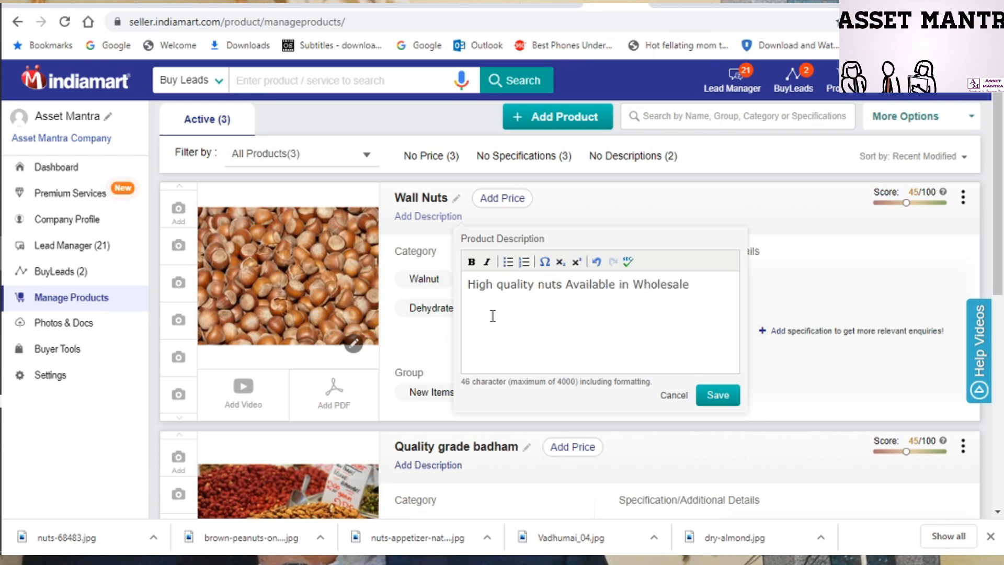
pyautogui.press('Return')
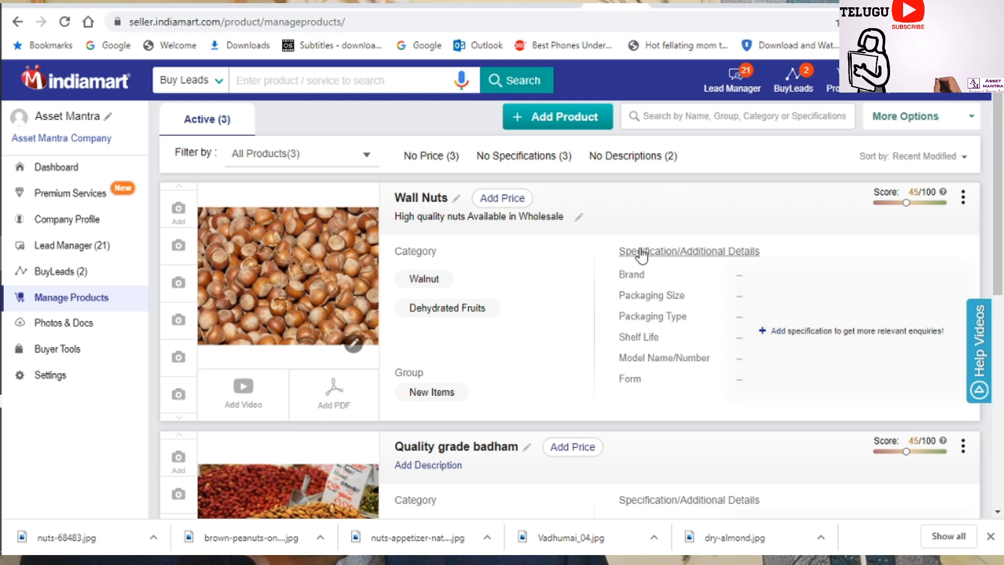
# Fill in the Wall Nuts specifications with Dried set to Nuts, brand Asset Mantra and packaging type Vacuum Bag.
pyautogui.click(780, 331)
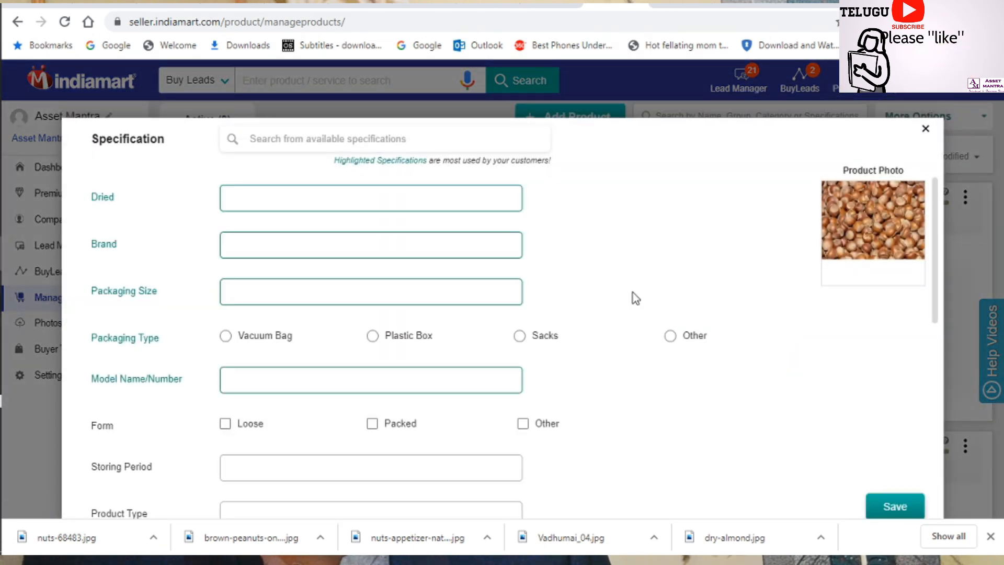
pyautogui.click(286, 197)
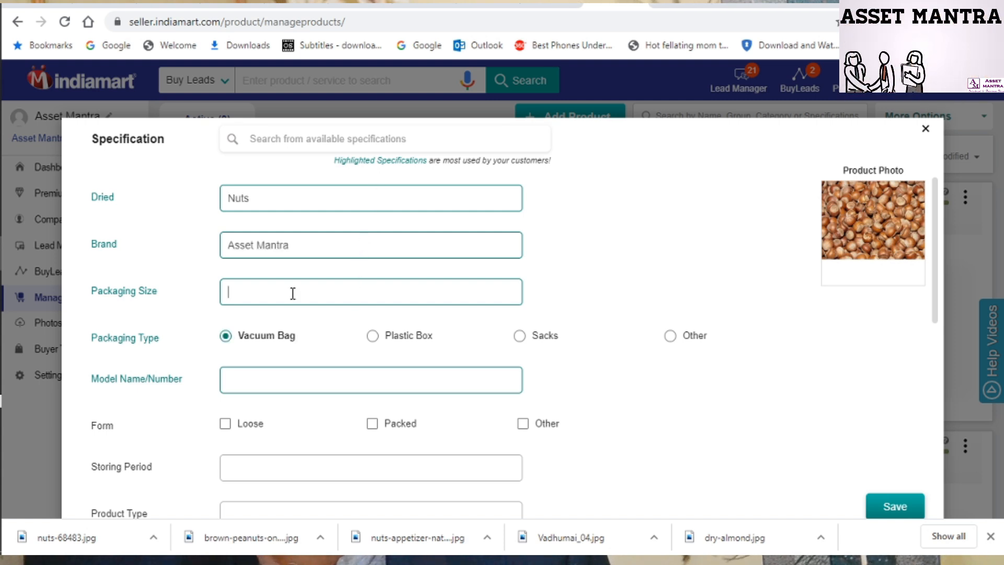
# Set the minimum order quantity to 50 Kg and the production capacity to 100tons in the additional details.
pyautogui.scroll(-3, 291, 291)
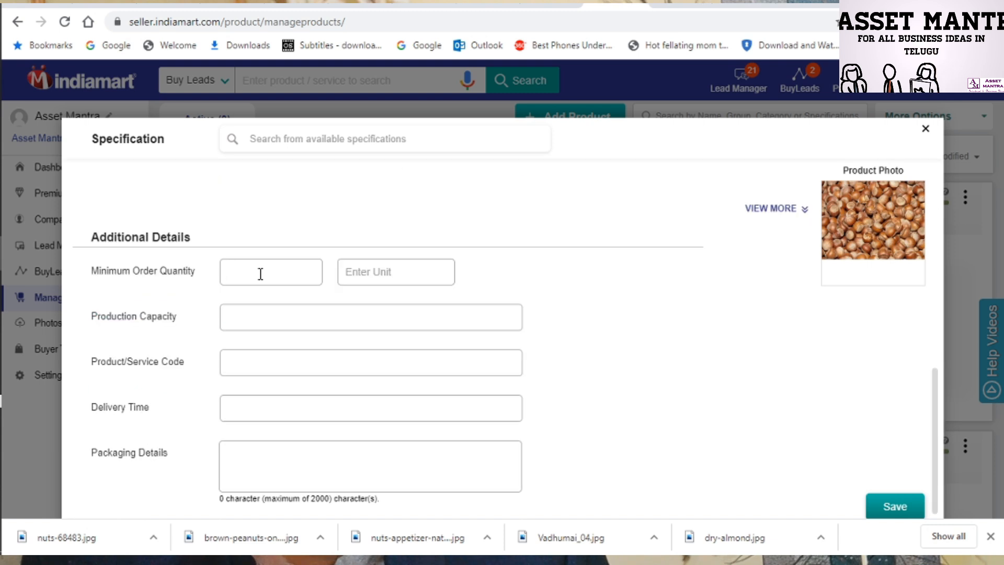
pyautogui.click(258, 271)
pyautogui.write('50')
pyautogui.press('Tab')
pyautogui.write('KG')
pyautogui.click(352, 298)
pyautogui.click(318, 316)
pyautogui.write('100tons')
# Enter the product code nuts-01-kerala and a delivery time of 7days.
pyautogui.click(309, 360)
pyautogui.write('nuts-01-')
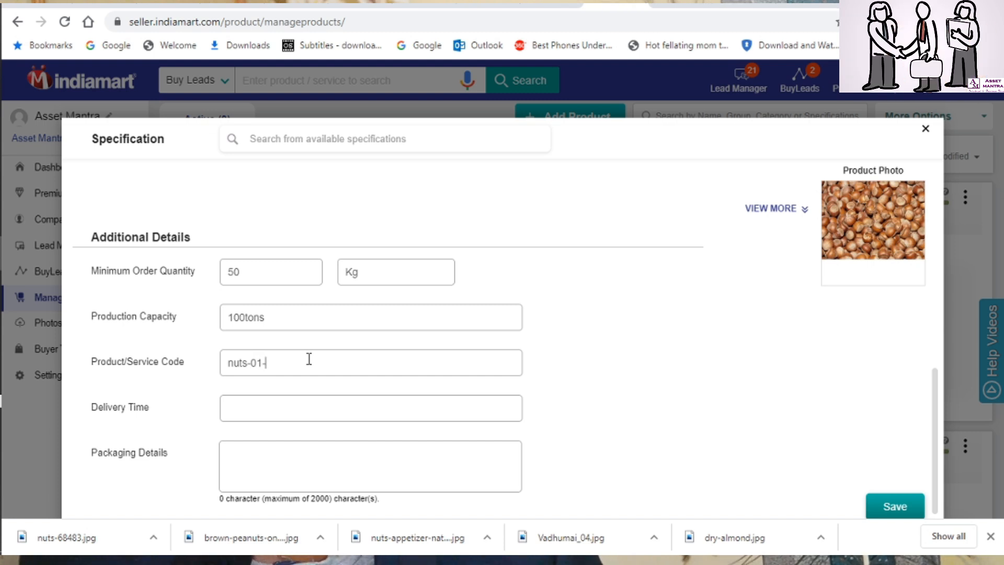
pyautogui.write('kerala')
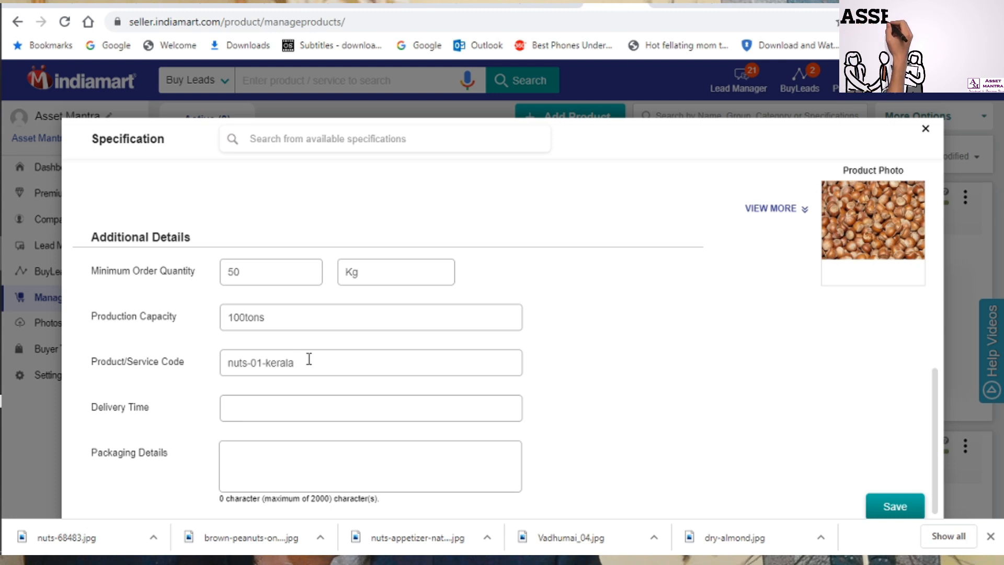
pyautogui.click(277, 405)
pyautogui.write('7')
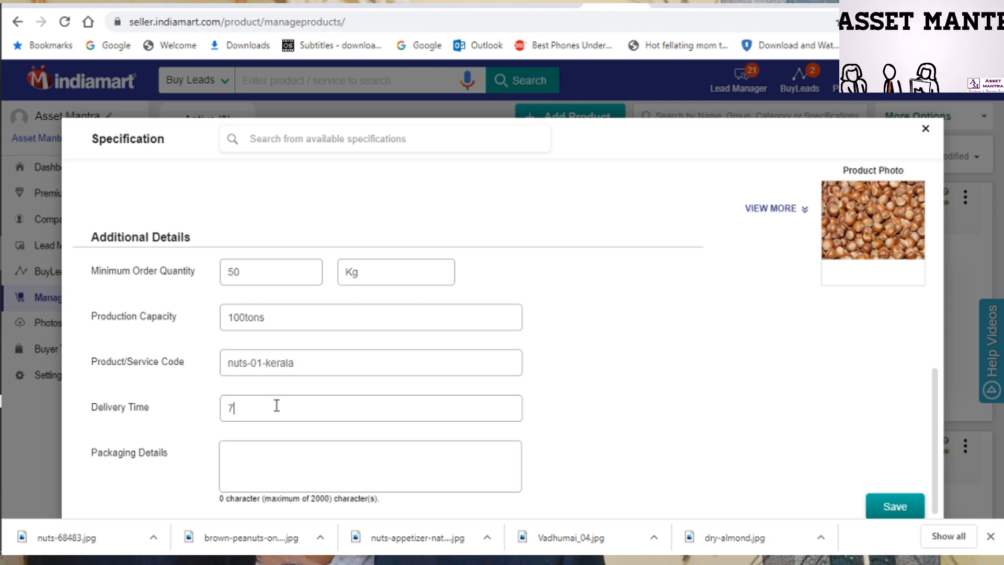
pyautogui.scroll(-1, 277, 406)
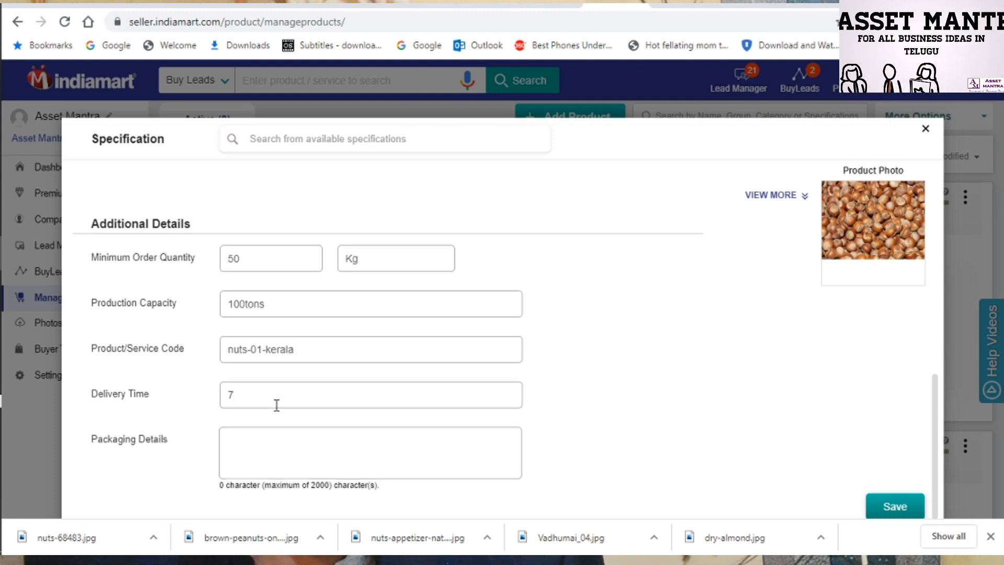
pyautogui.write('days')
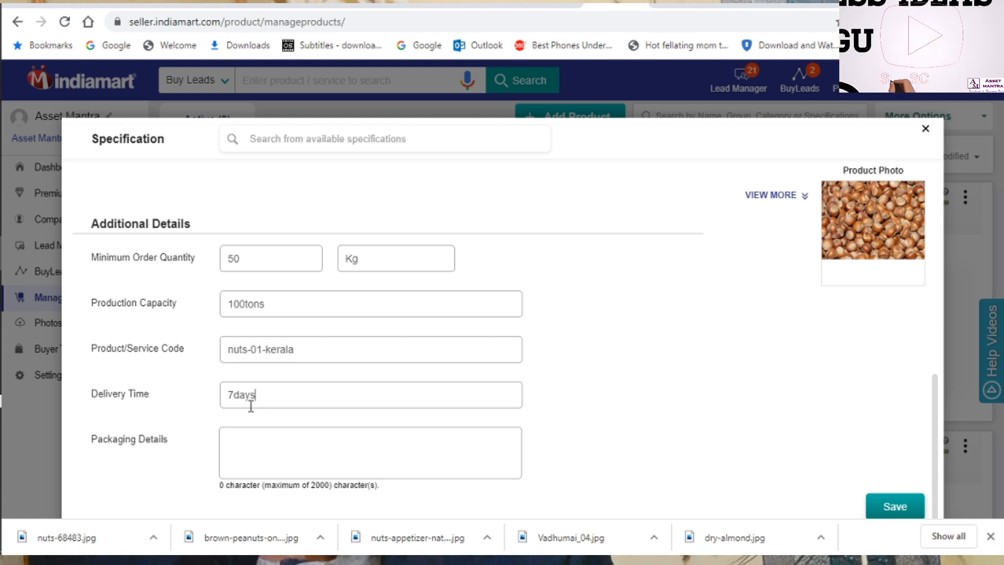
# Enter packaging details starting with "fully packed and best" and save the Wall Nuts specifications.
pyautogui.click(259, 441)
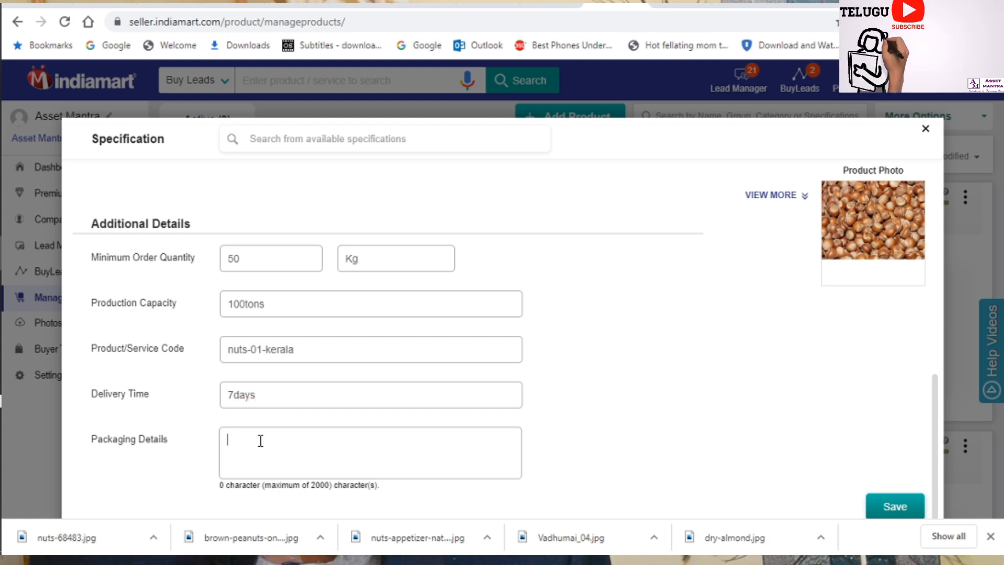
pyautogui.write('f')
pyautogui.press('BackSpace')
pyautogui.write('fully')
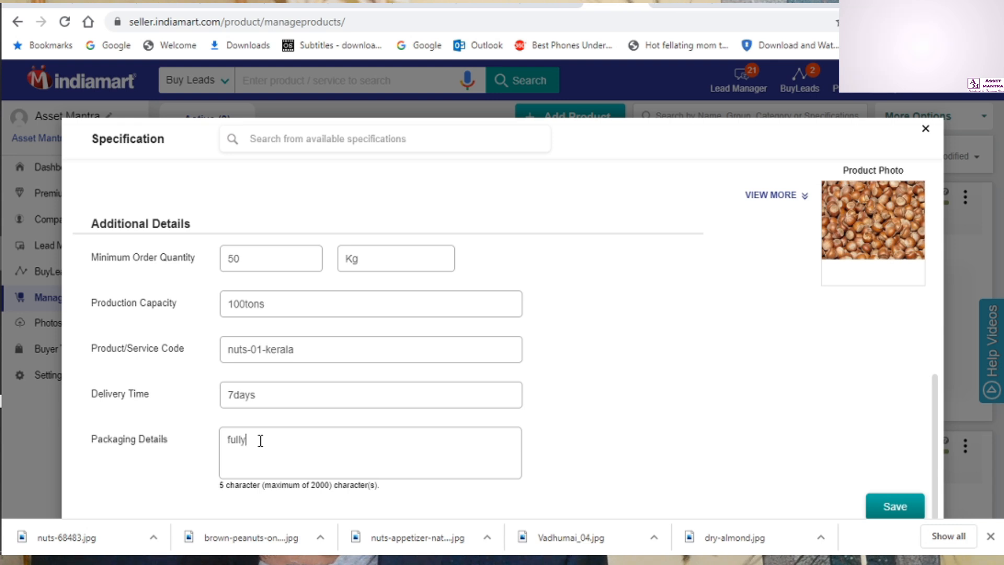
pyautogui.write(' packed an')
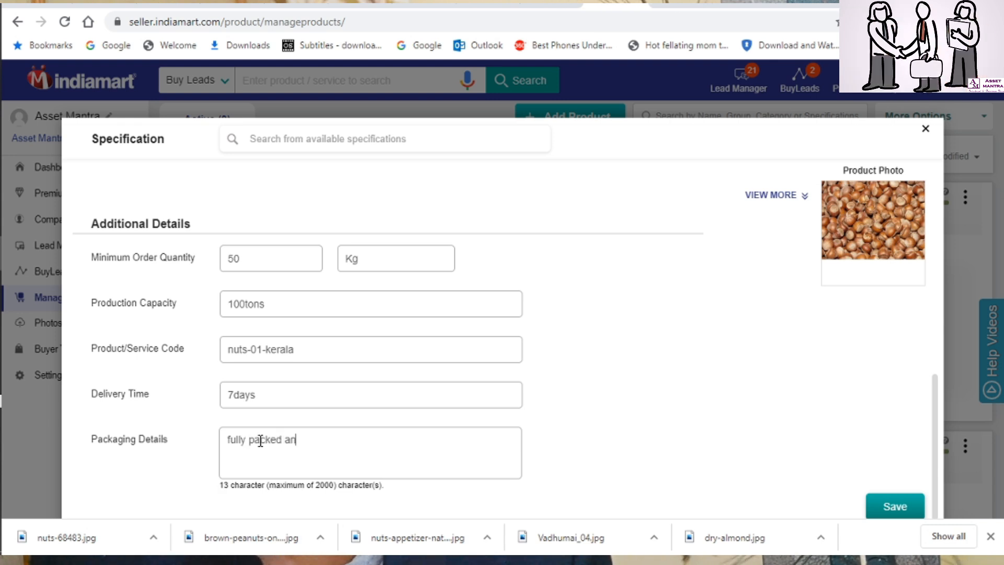
pyautogui.write('d ')
pyautogui.write('best ')
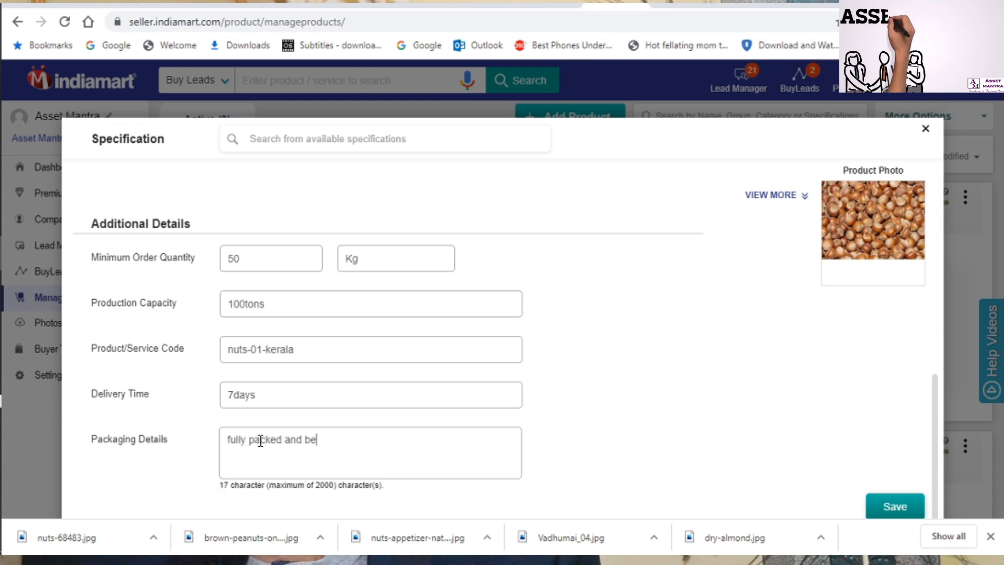
pyautogui.write('qu')
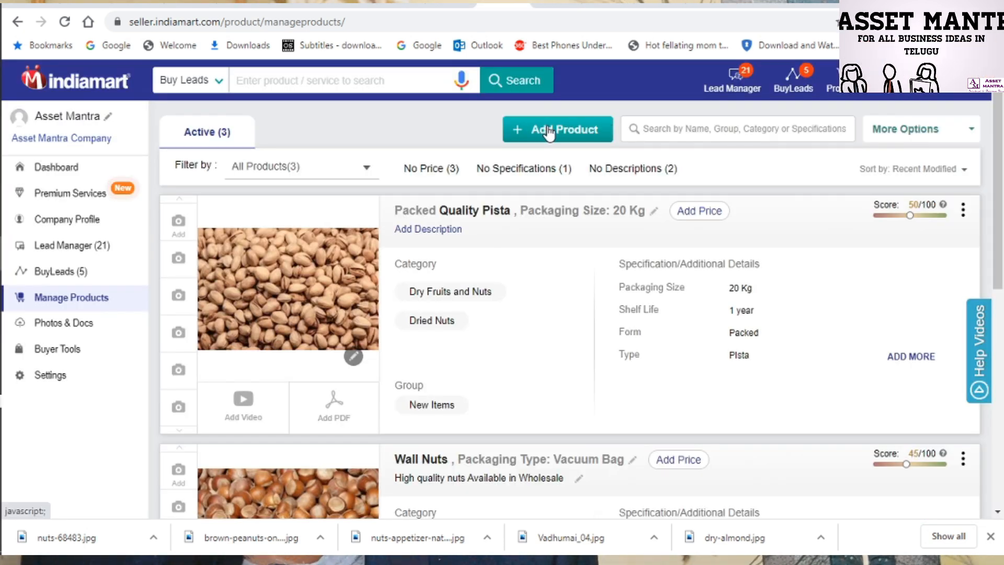
# Start a new product listing for Cloves and upload its photo from the computer.
pyautogui.click(548, 131)
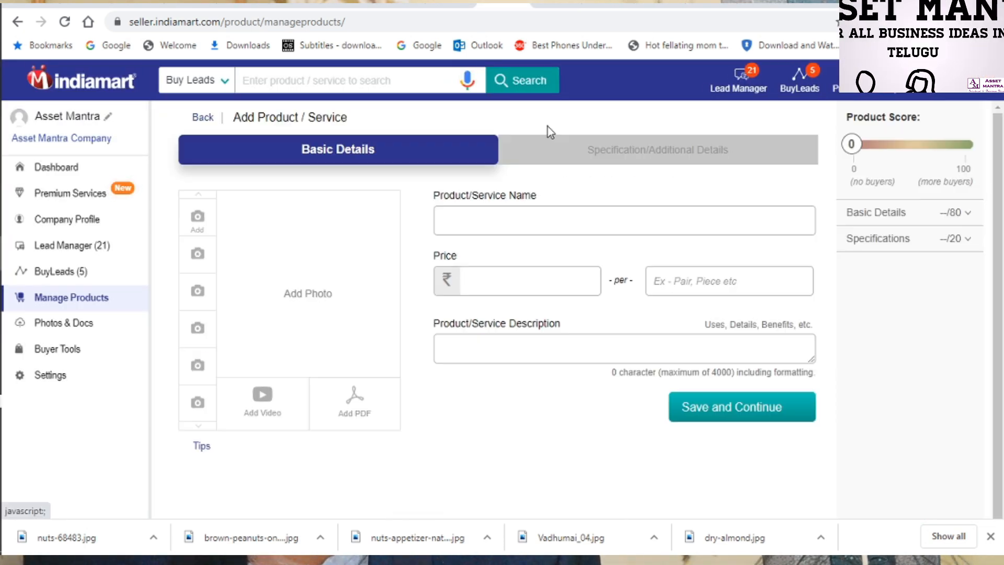
pyautogui.click(543, 219)
pyautogui.click(311, 290)
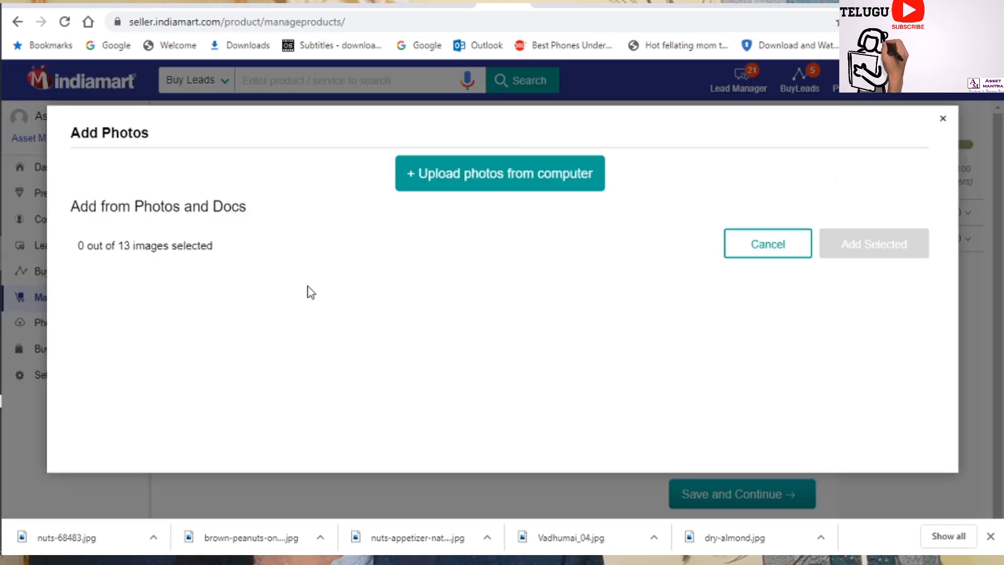
pyautogui.click(478, 174)
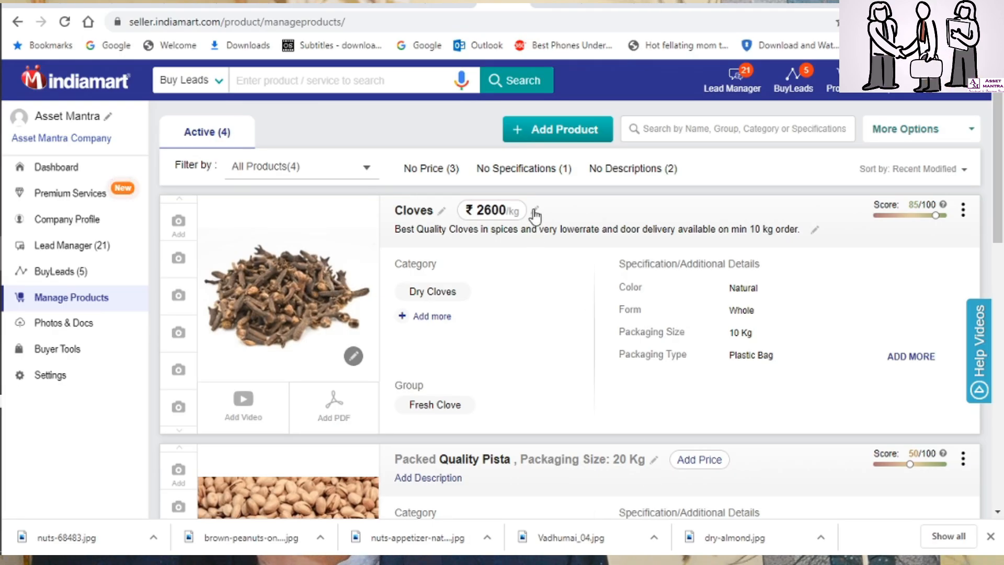
# Check the price settings of the Cloves listing, leave them as they are and look through the active products.
pyautogui.click(535, 211)
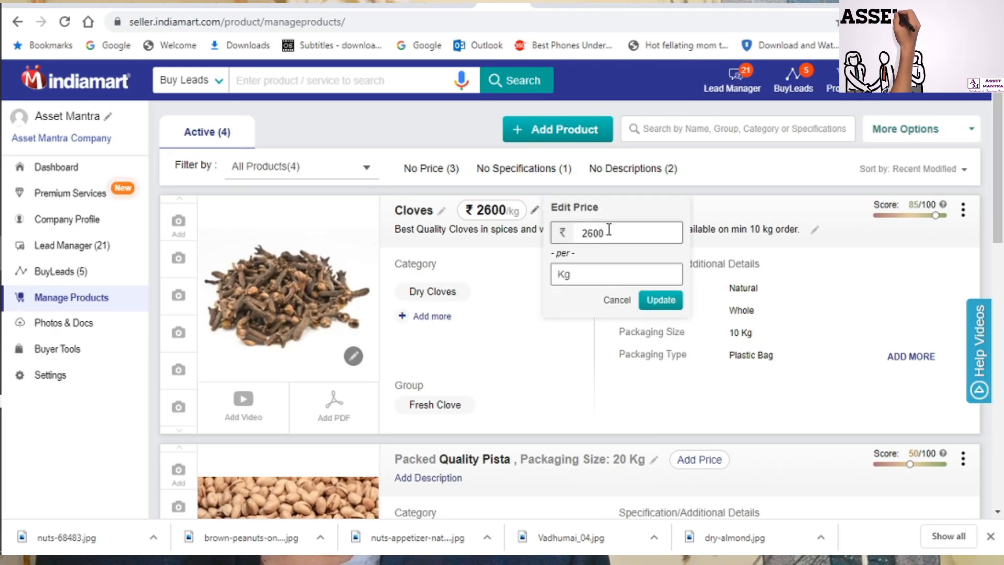
pyautogui.click(611, 301)
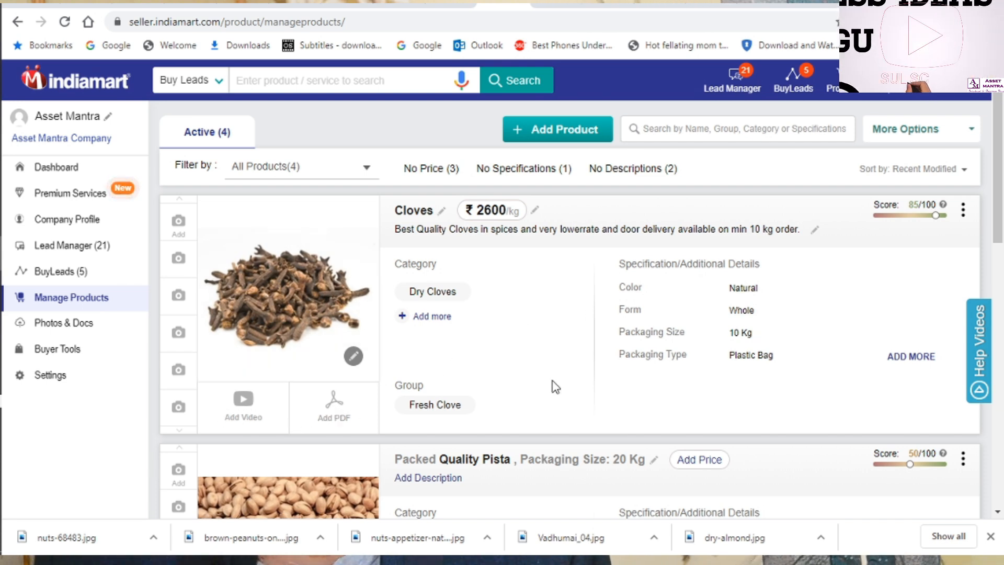
pyautogui.scroll(-2, 901, 357)
pyautogui.scroll(2, 683, 374)
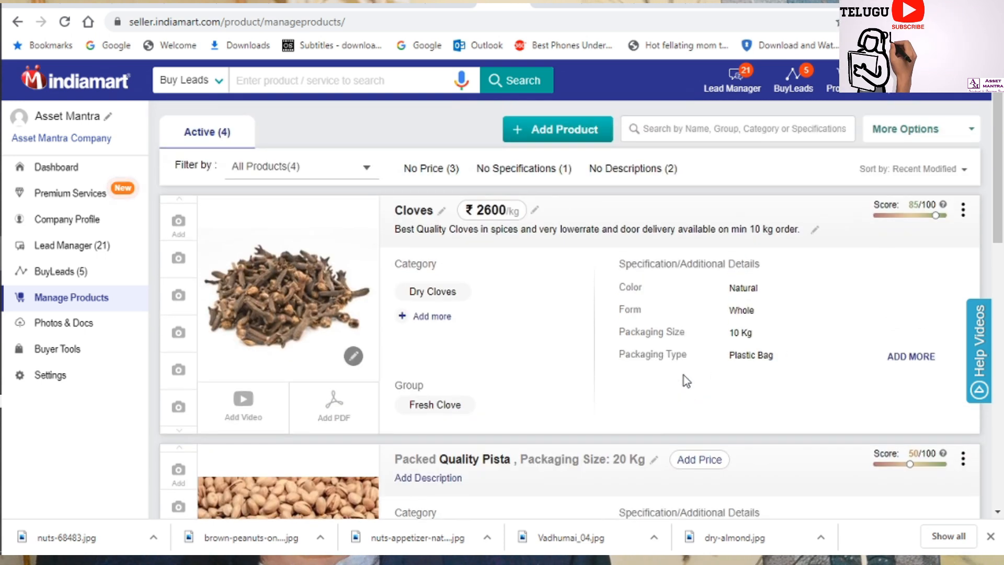
pyautogui.scroll(-10, 683, 375)
pyautogui.scroll(10, 683, 375)
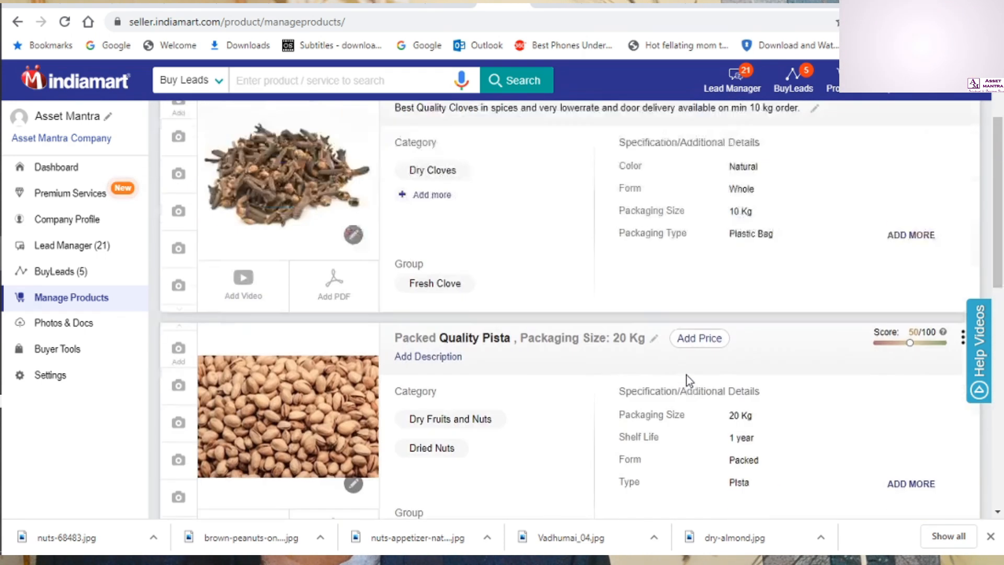
# Go to the Pay With IndiaMART page and open the section for updating bank details.
pyautogui.moveTo(962, 97)
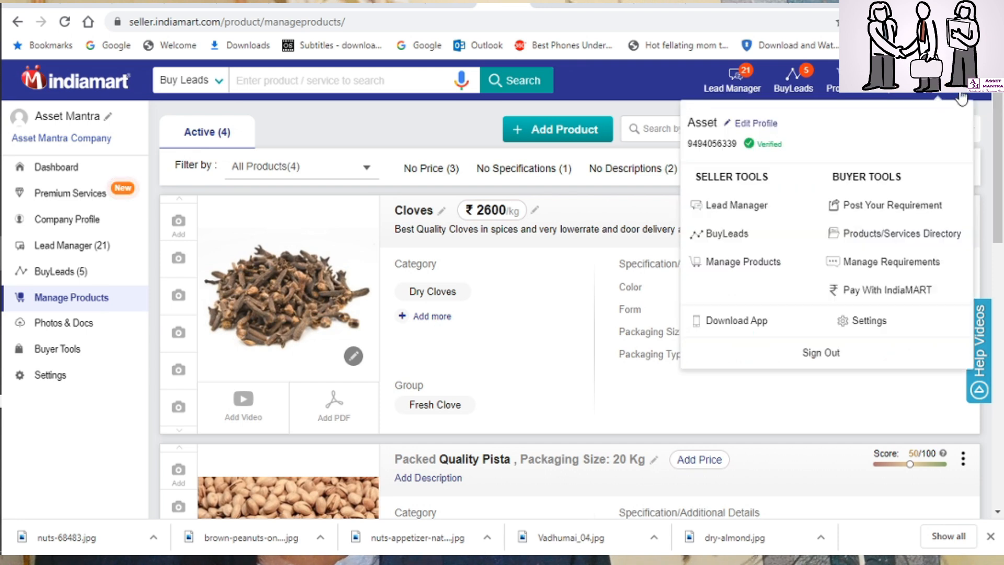
pyautogui.click(889, 296)
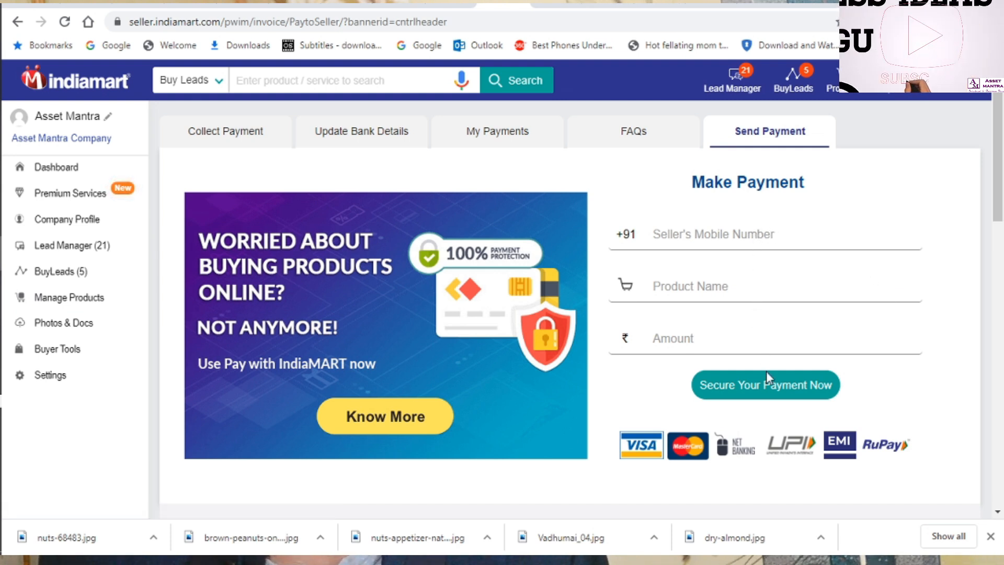
pyautogui.click(330, 137)
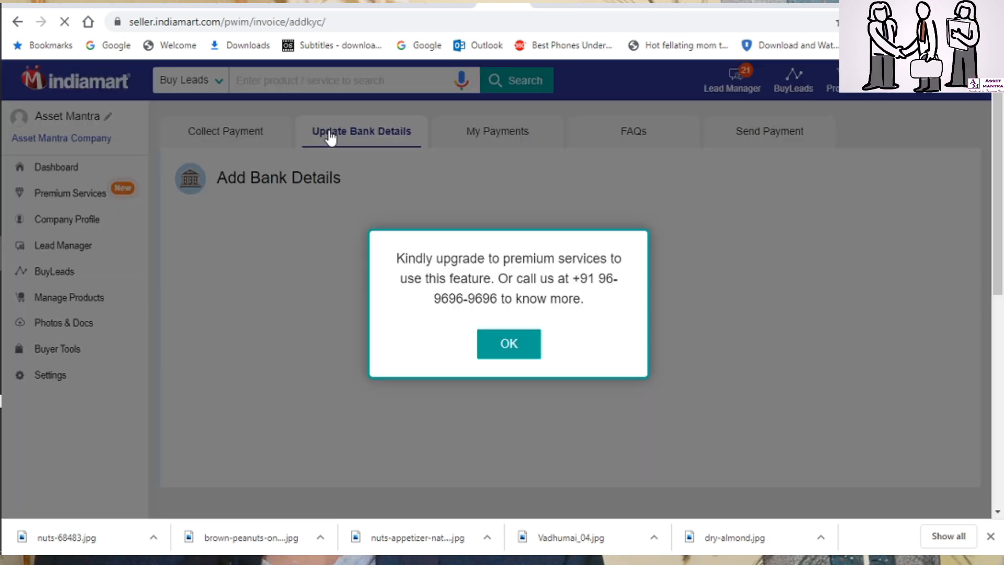